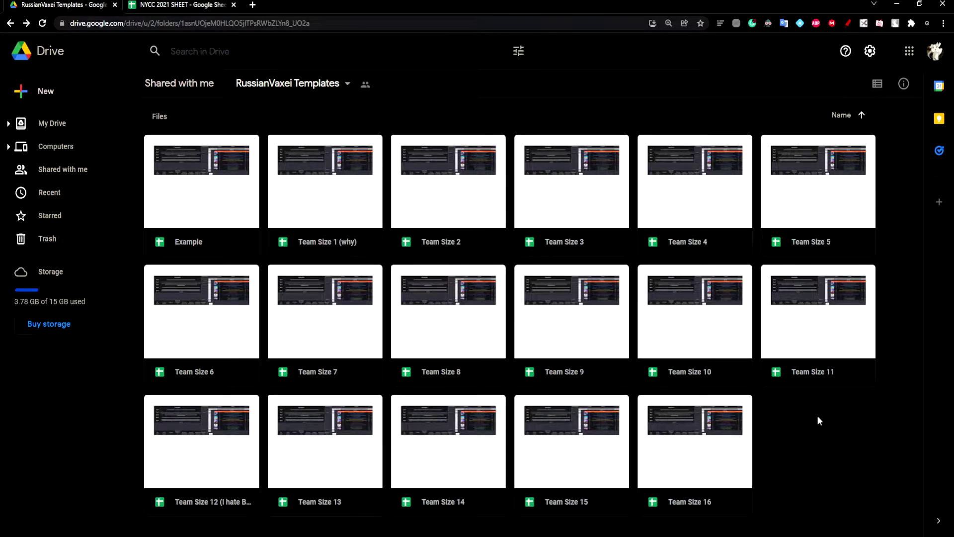
Open the Team Size 4 spreadsheet from the RussianVaxei Templates Drive folder.
double_click(709, 210)
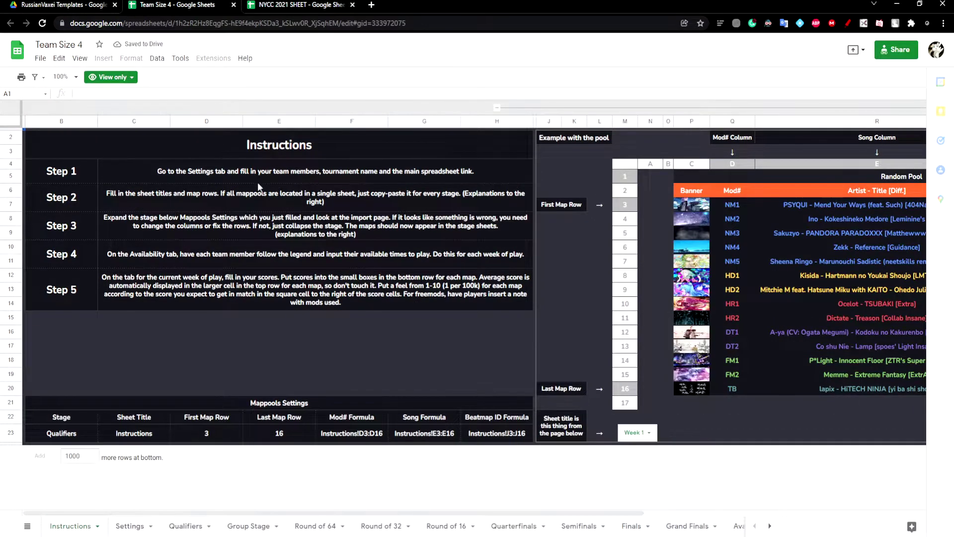
Make a copy of Team Size 4 saved to My Drive.
click(41, 59)
click(134, 129)
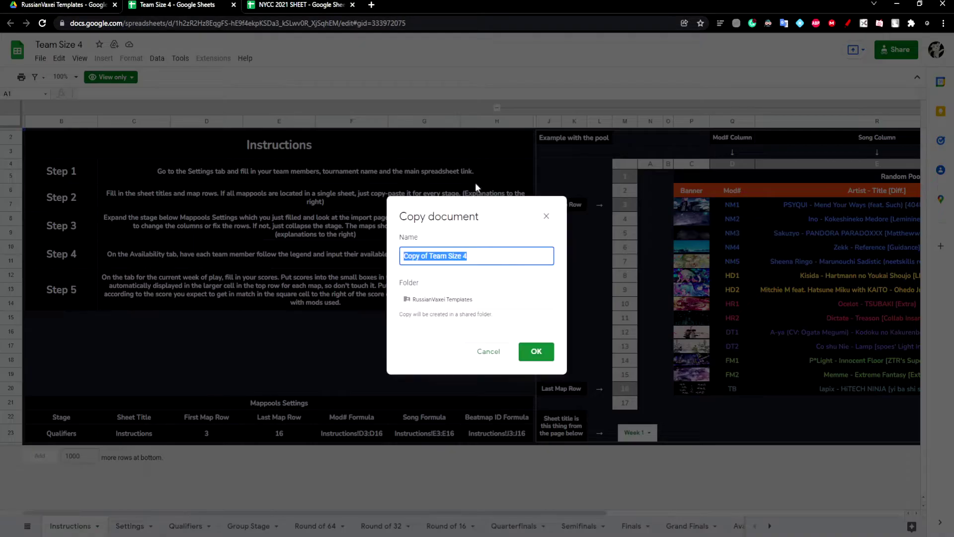
click(514, 303)
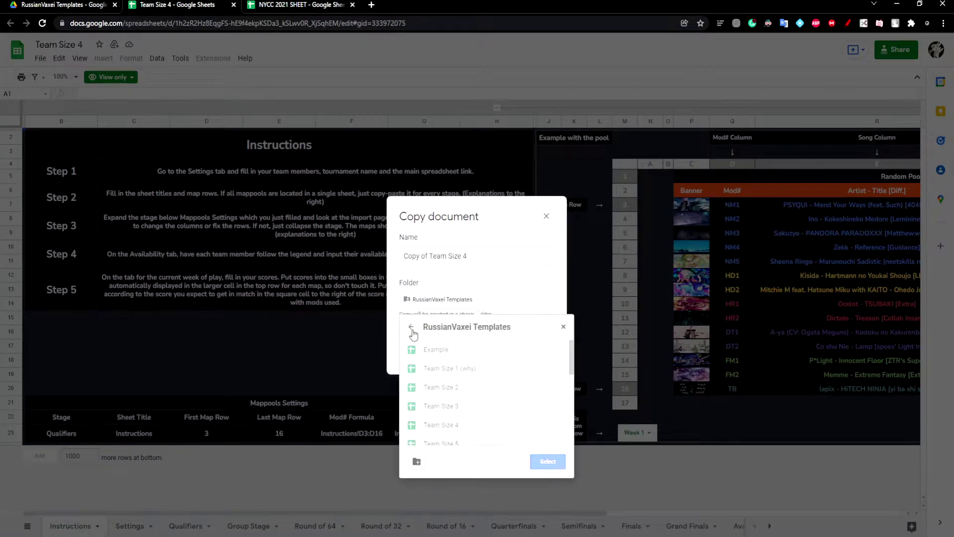
click(412, 330)
click(548, 460)
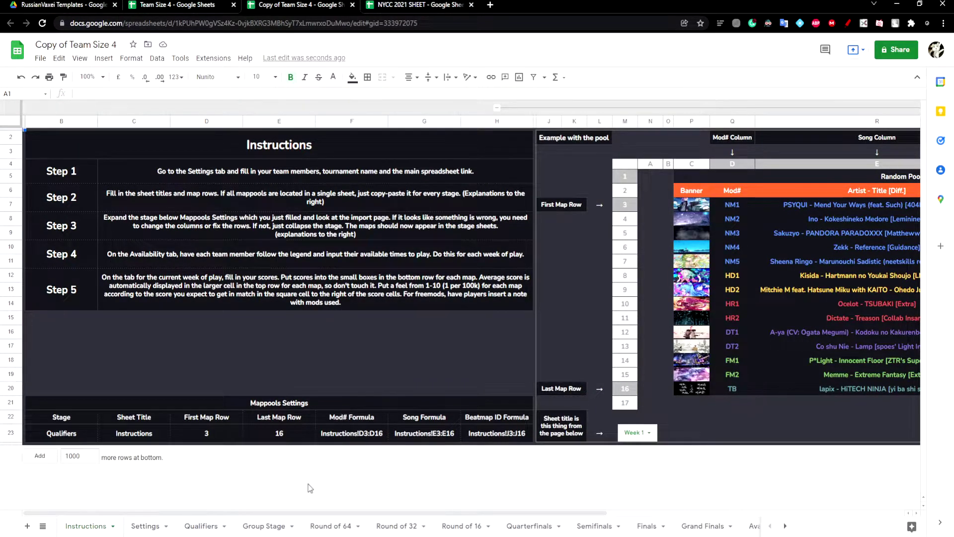
Hide the three unused tabs: Group Stage, Round of 64 and Round of 32.
right_click(265, 526)
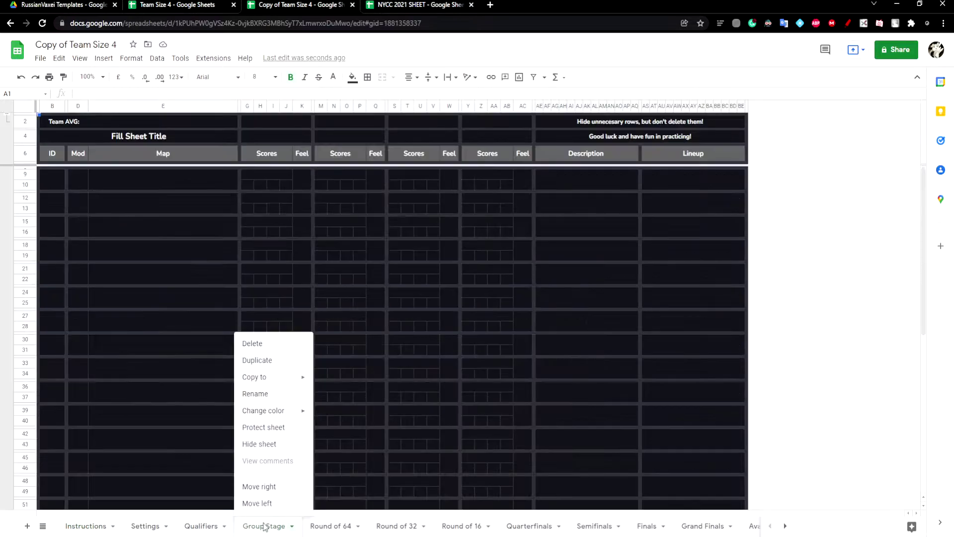
click(263, 443)
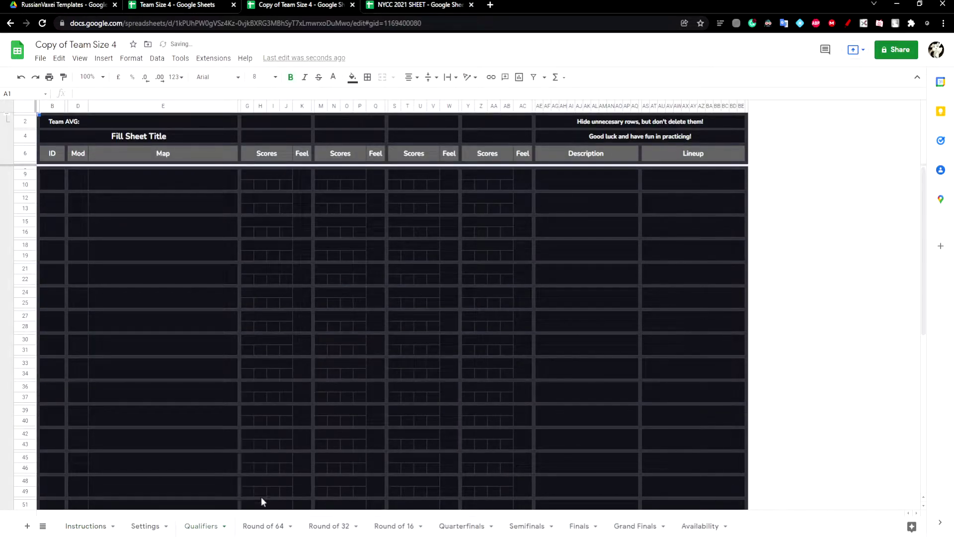
right_click(252, 526)
click(273, 444)
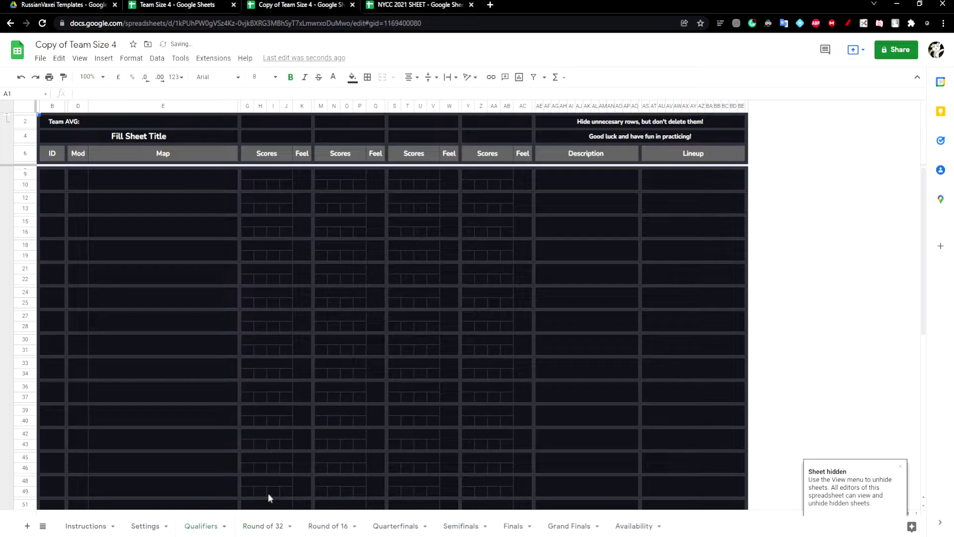
right_click(263, 526)
click(270, 444)
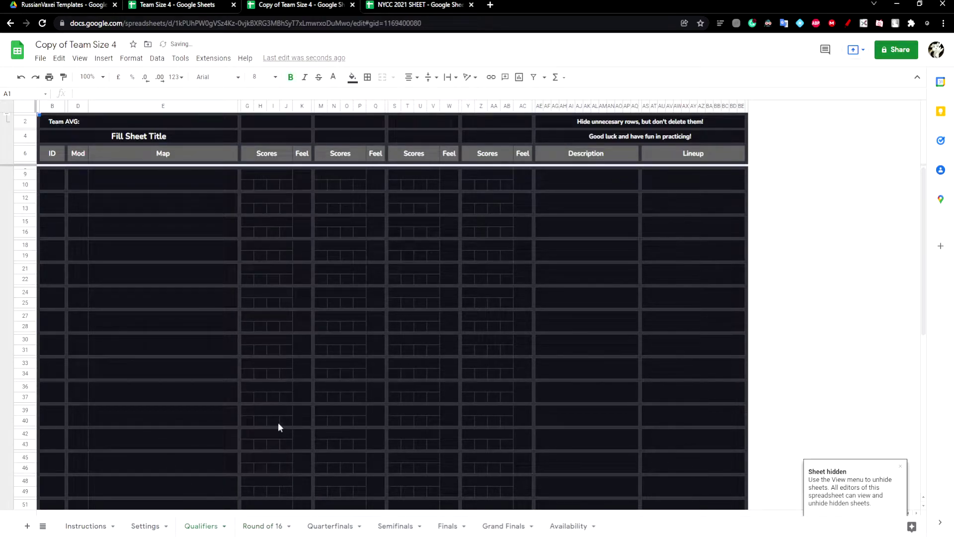
On the Settings sheet, enter A, B, C and D as Captain and Players 2–4.
click(145, 525)
click(229, 150)
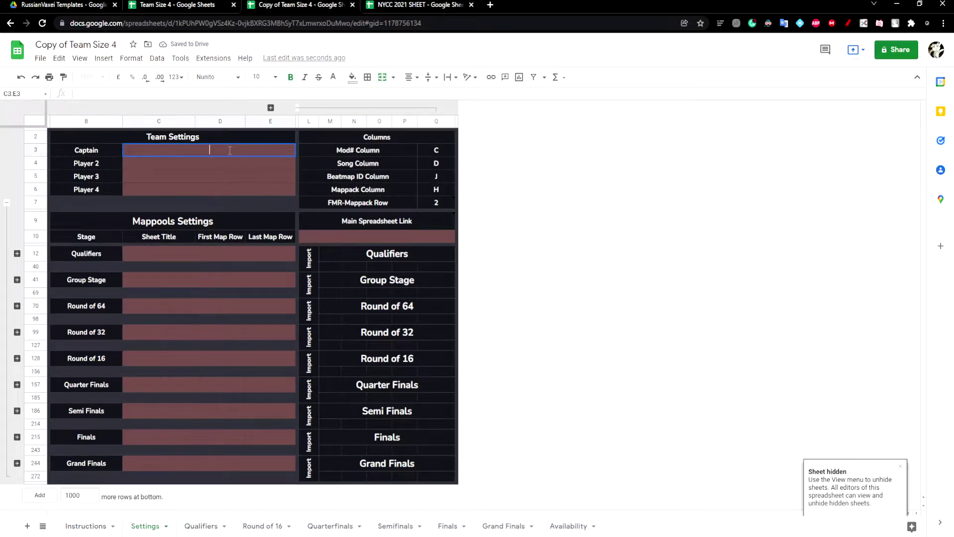
text(A)
key(Return)
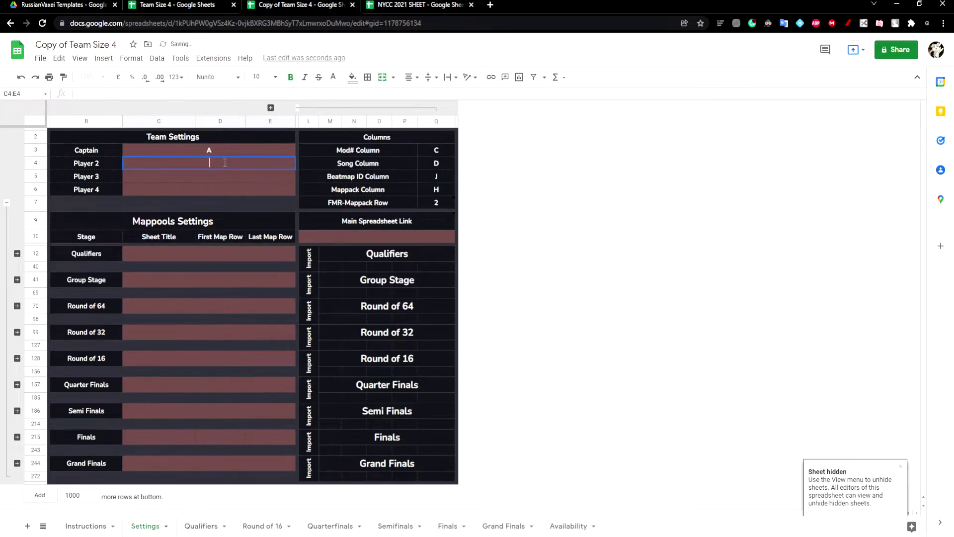
text(B)
key(Return)
text(C)
key(Return)
text(D)
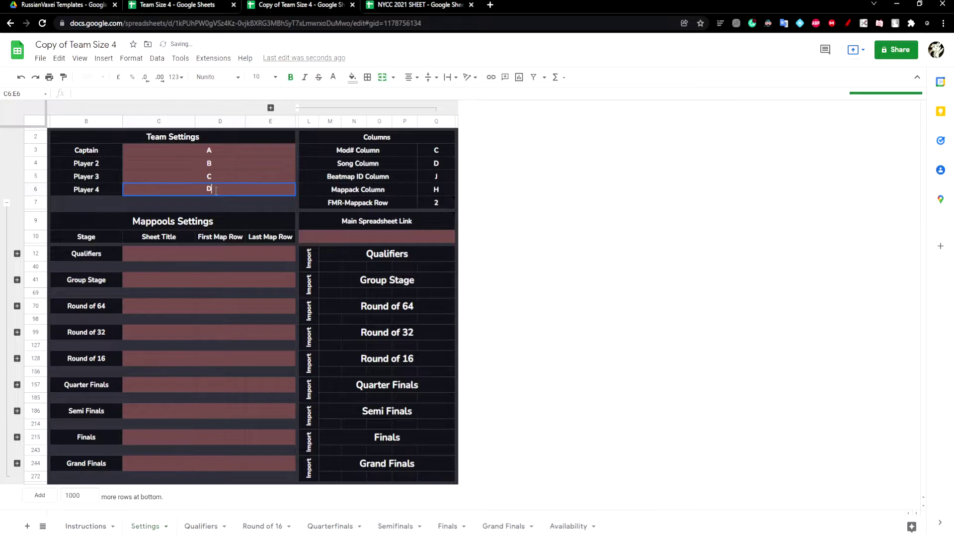
click(232, 175)
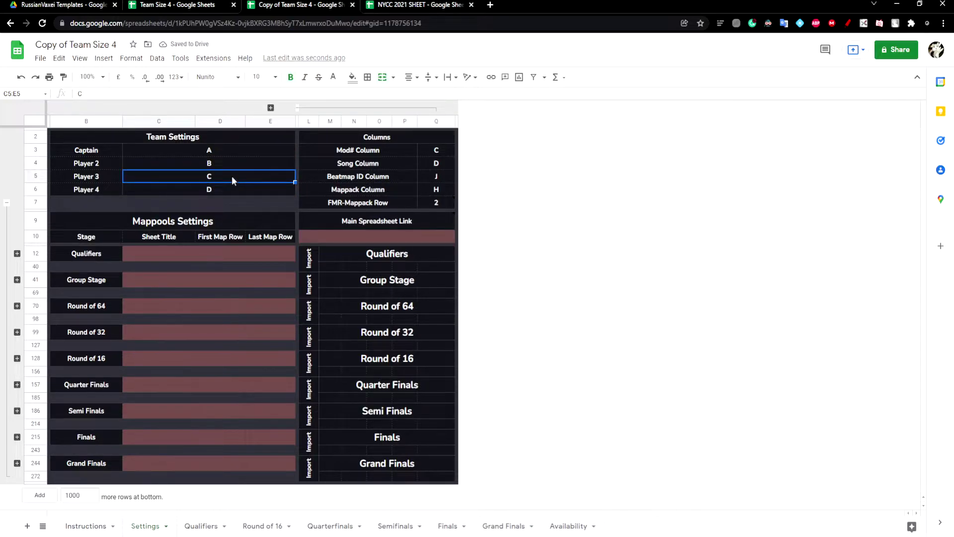
Check the NYCC 2021 SHEET qualifiers, then set the Qualifiers sheet title to MAPPOOLS.
click(422, 5)
click(319, 296)
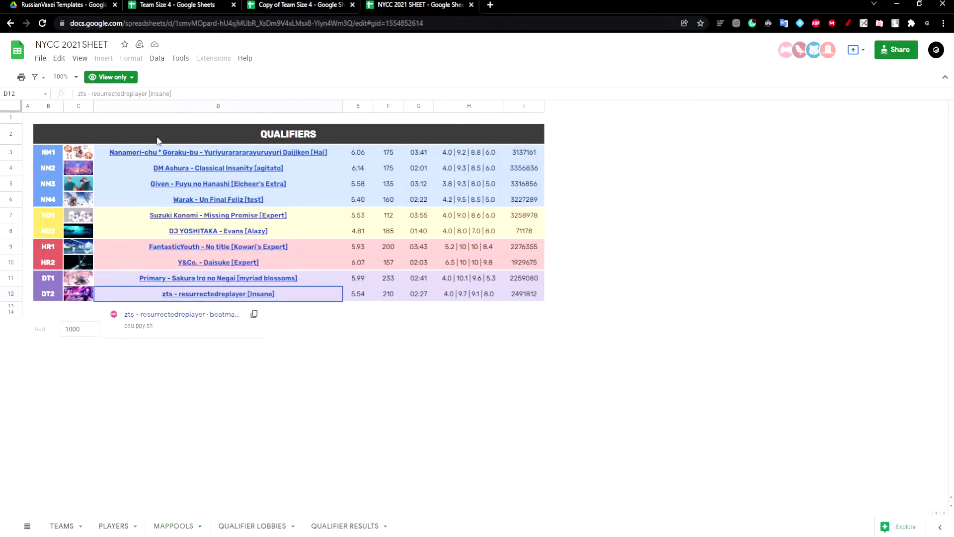
click(258, 137)
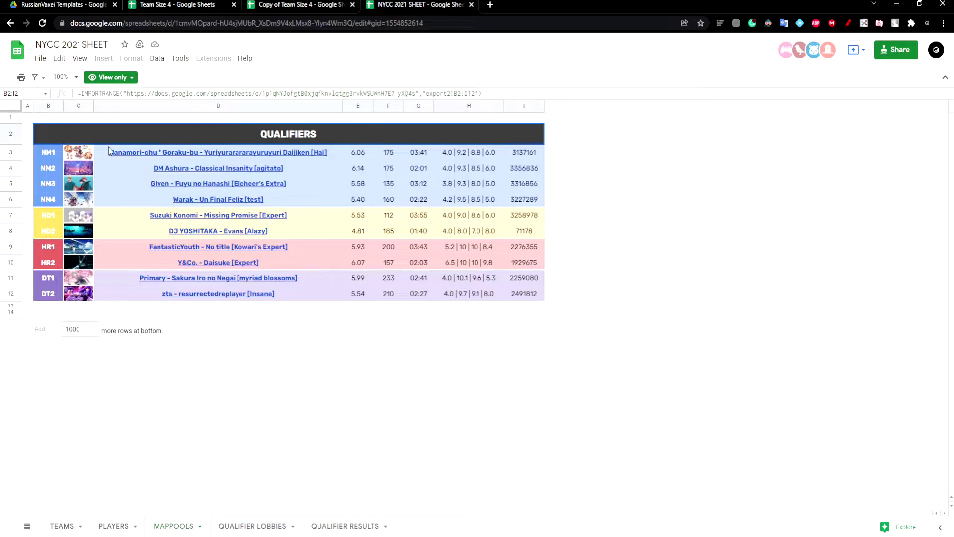
click(336, 4)
drag(151, 255, 261, 255)
click(407, 4)
click(268, 4)
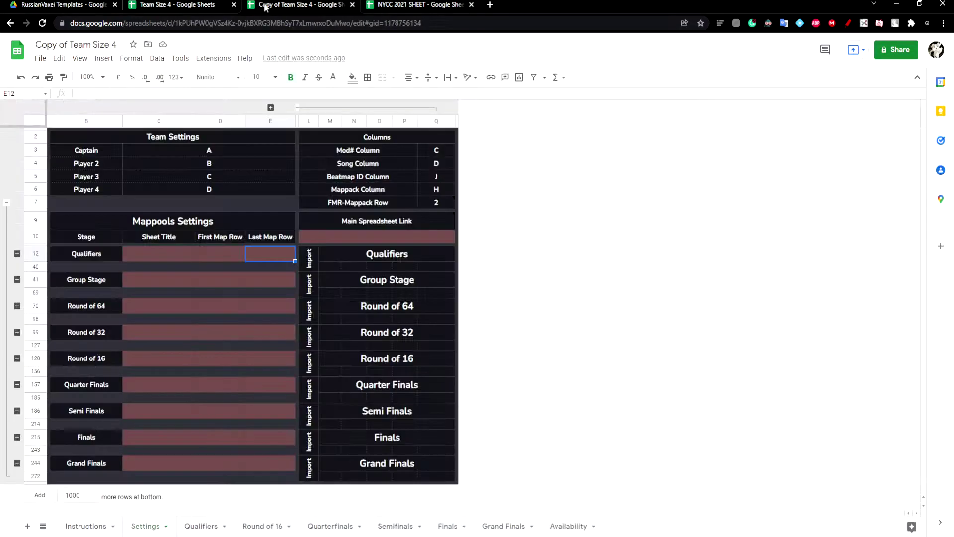
click(139, 257)
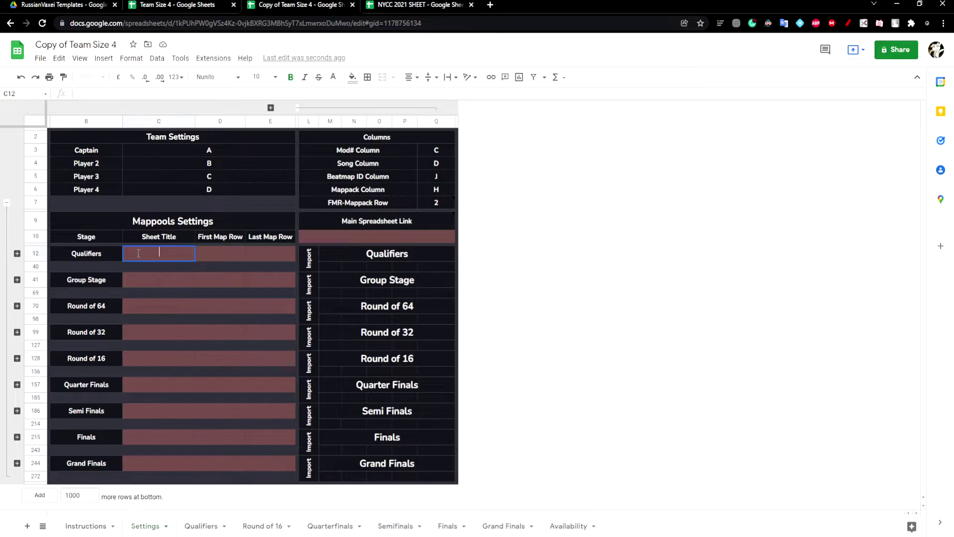
text(MAPPOOLS)
key(Return)
Set the Qualifiers first map row to 3 and last map row to 12.
click(223, 254)
key(ctrl+Tab)
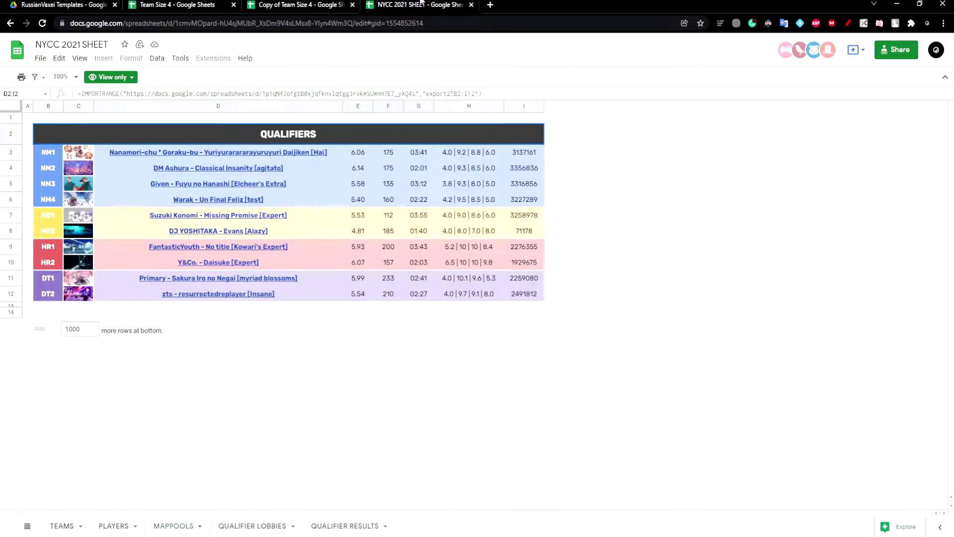
click(8, 158)
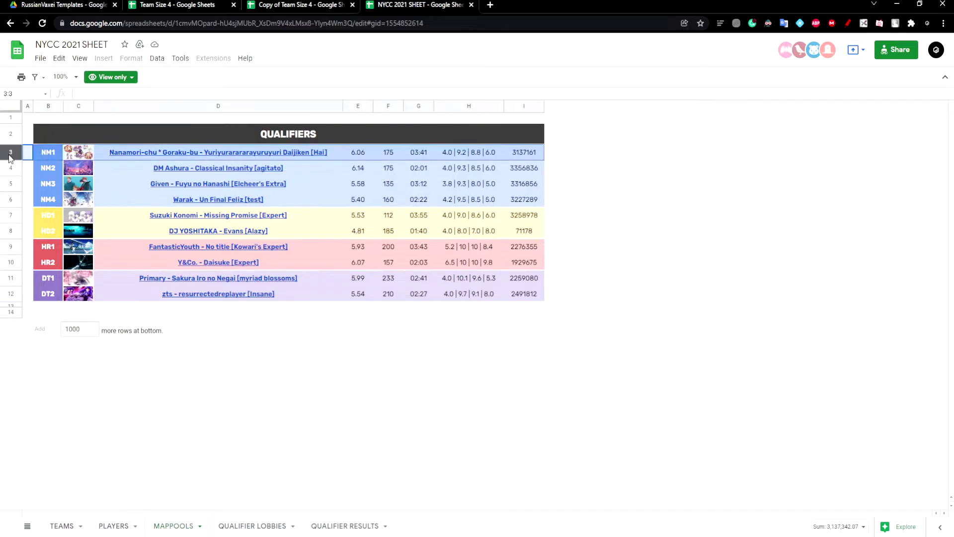
click(322, 4)
text(3)
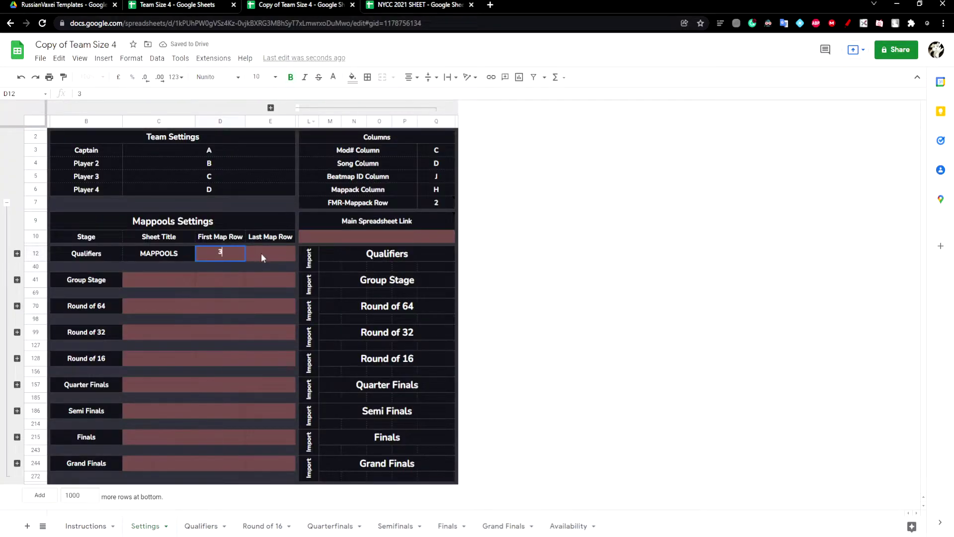
key(Tab)
key(ctrl+Tab)
click(41, 298)
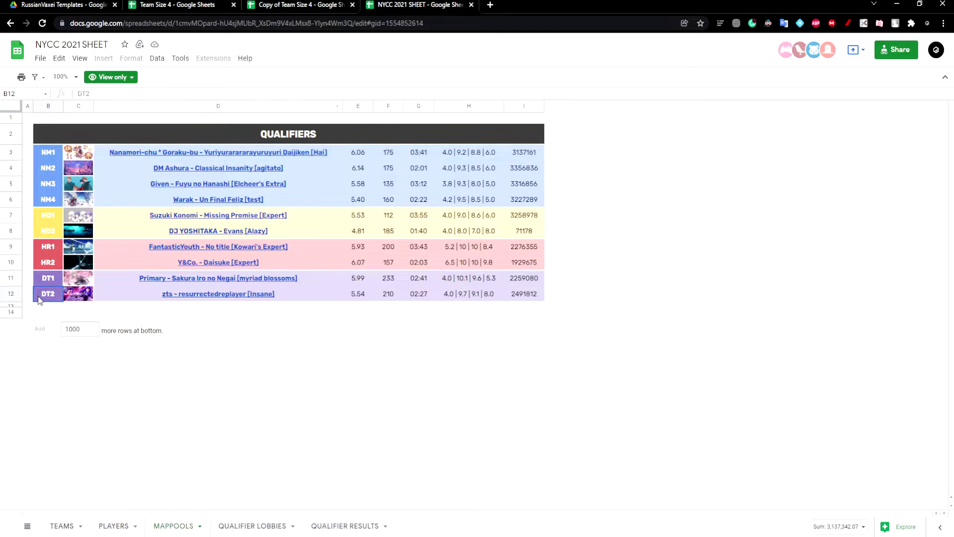
click(12, 296)
key(ctrl+shift+Tab)
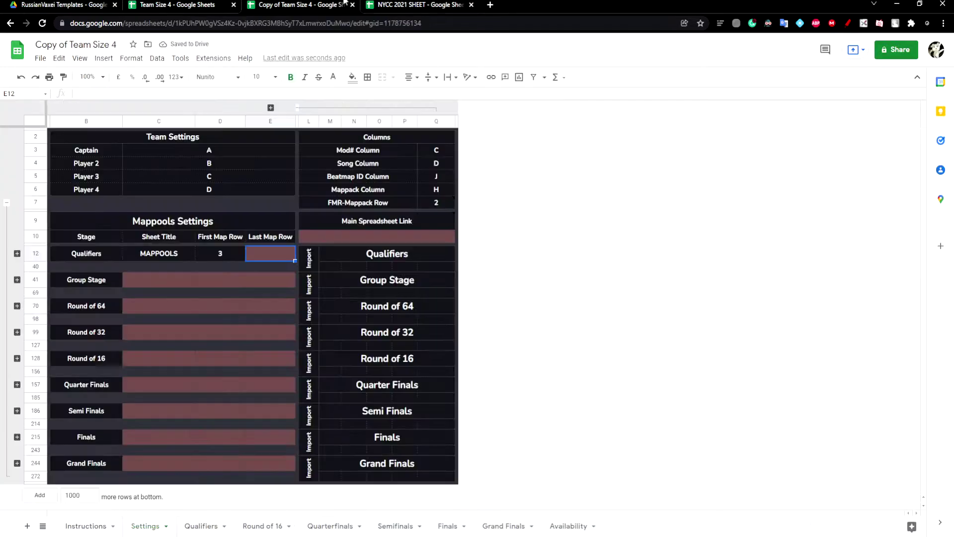
text(12)
click(271, 259)
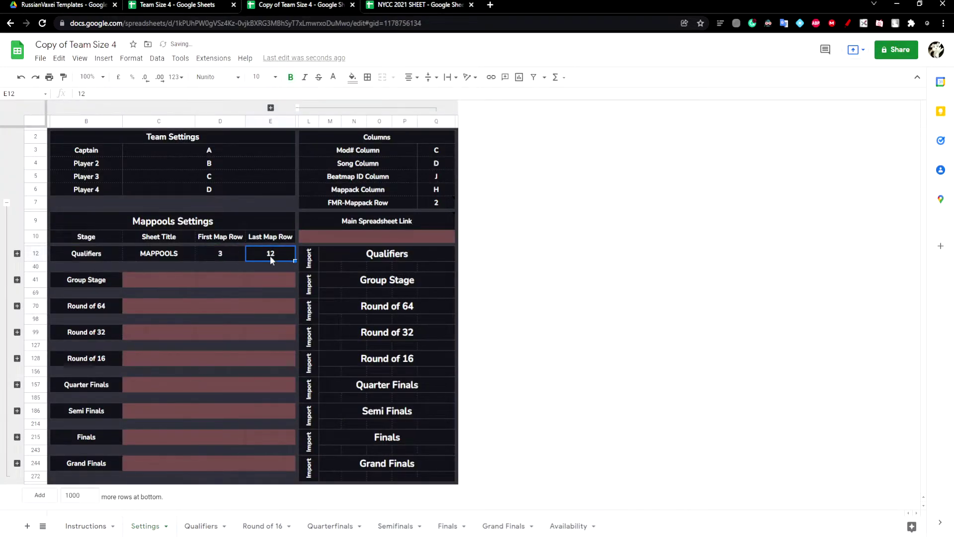
Compare the Mod# and Song column settings against the NYCC 2021 SHEET; Song stays D.
click(412, 137)
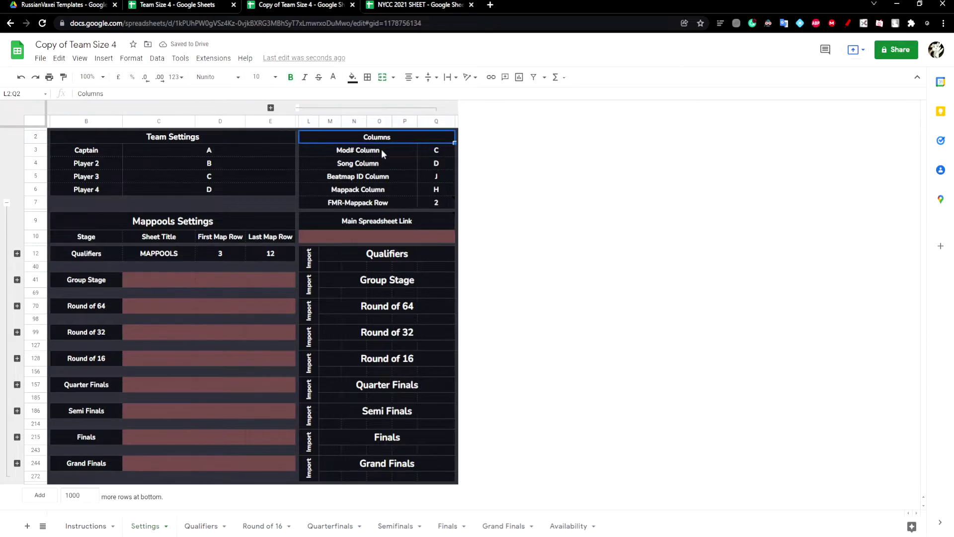
click(374, 155)
key(ctrl+Tab)
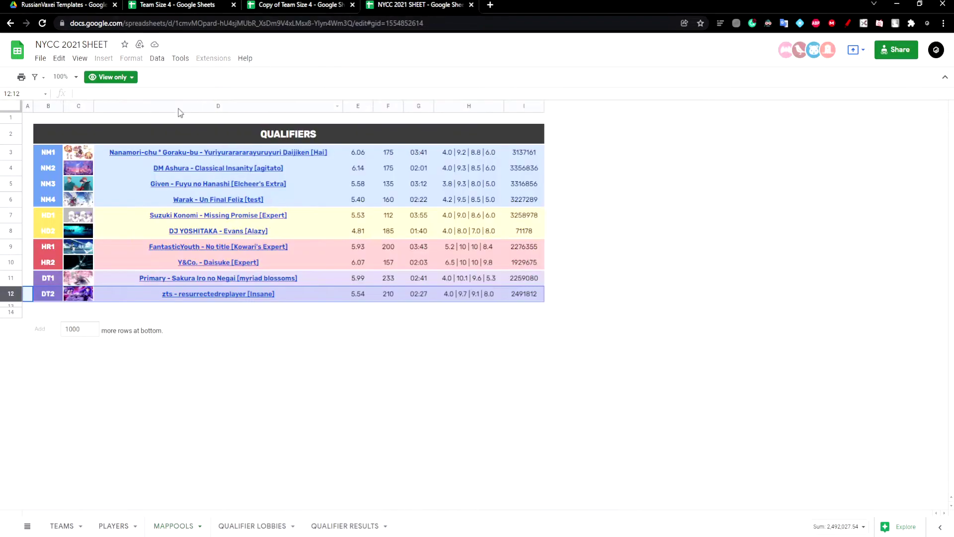
click(279, 5)
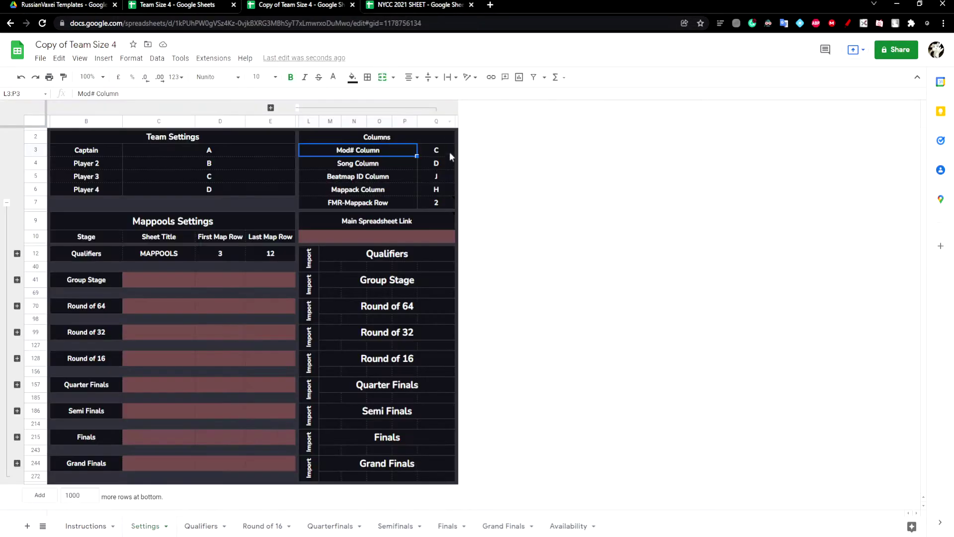
click(408, 165)
click(409, 4)
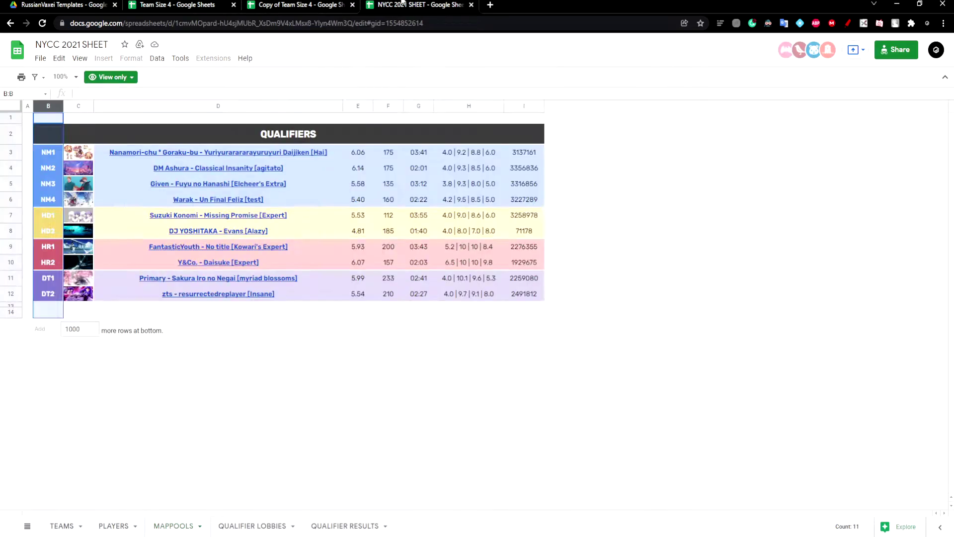
click(233, 107)
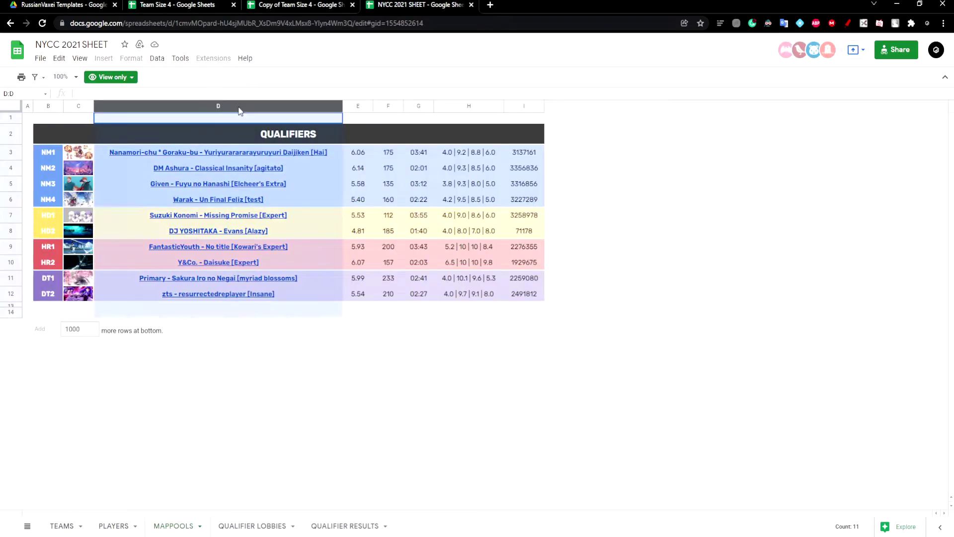
click(312, 7)
click(442, 167)
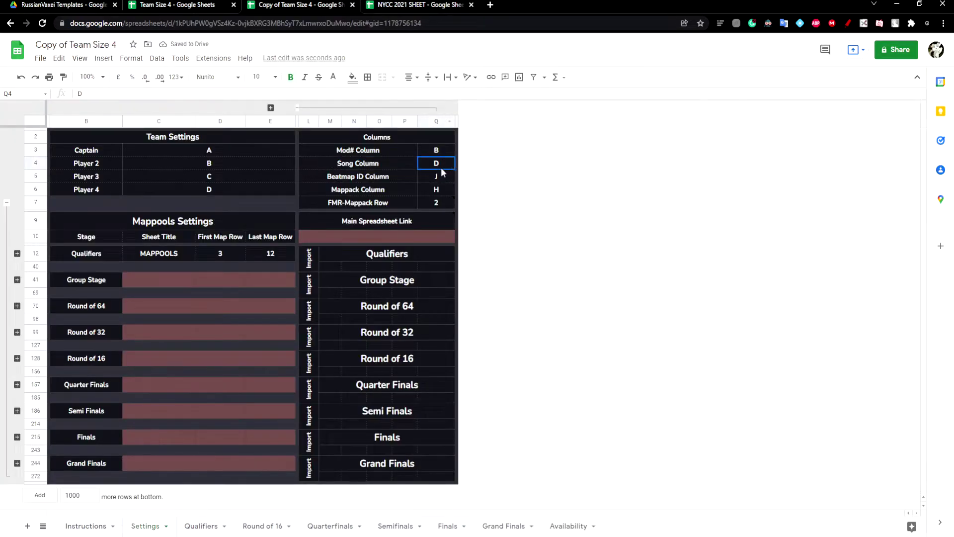
Change the Beatmap ID column from J to I and review the Mappack column.
click(383, 180)
click(396, 7)
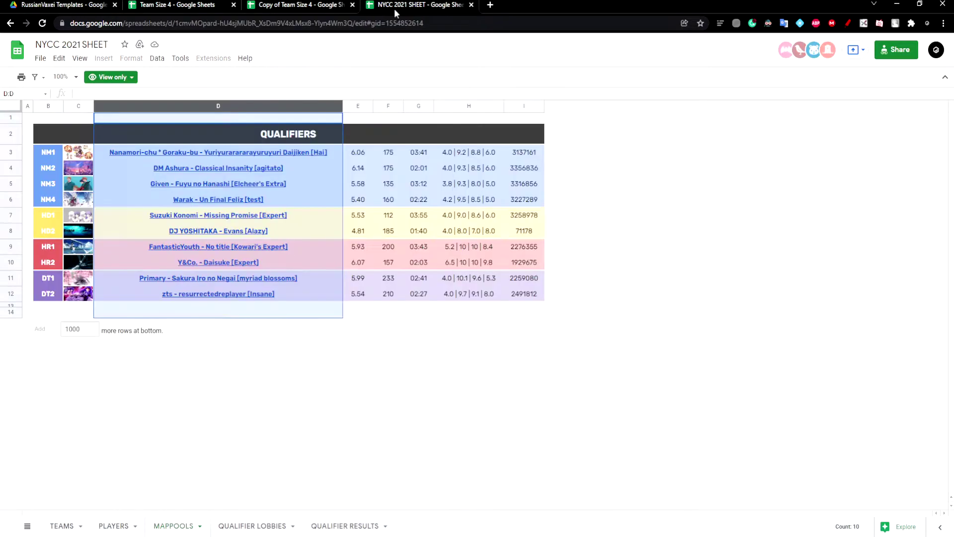
click(516, 106)
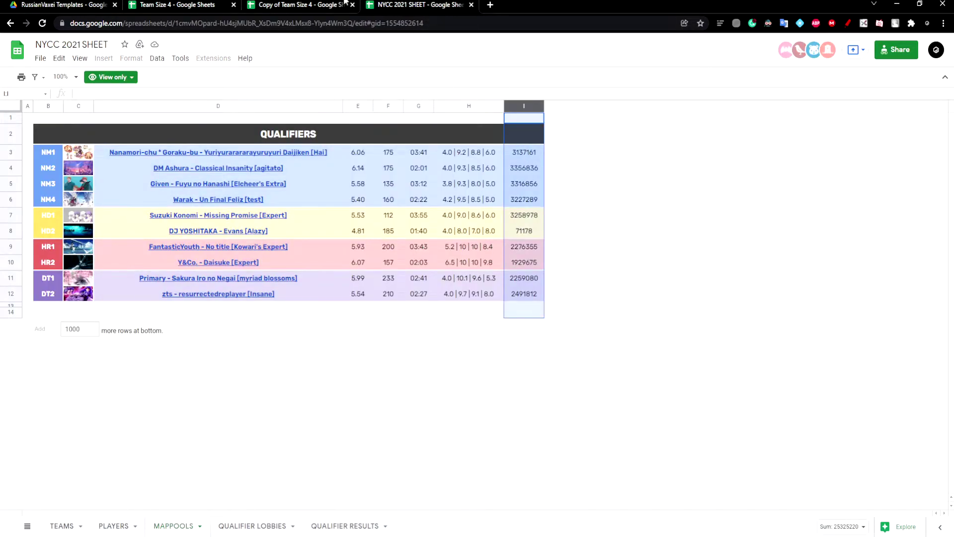
click(300, 5)
click(440, 180)
text(I)
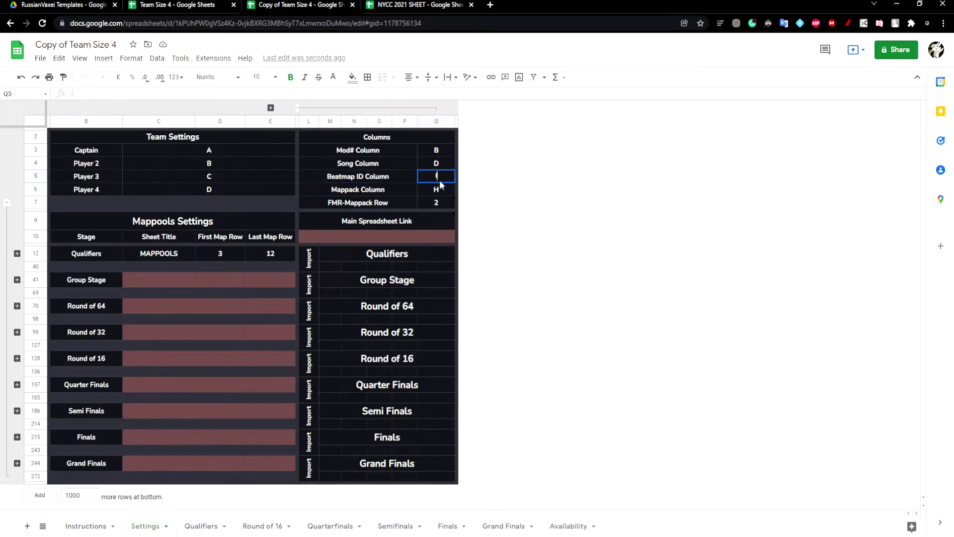
click(401, 187)
click(391, 179)
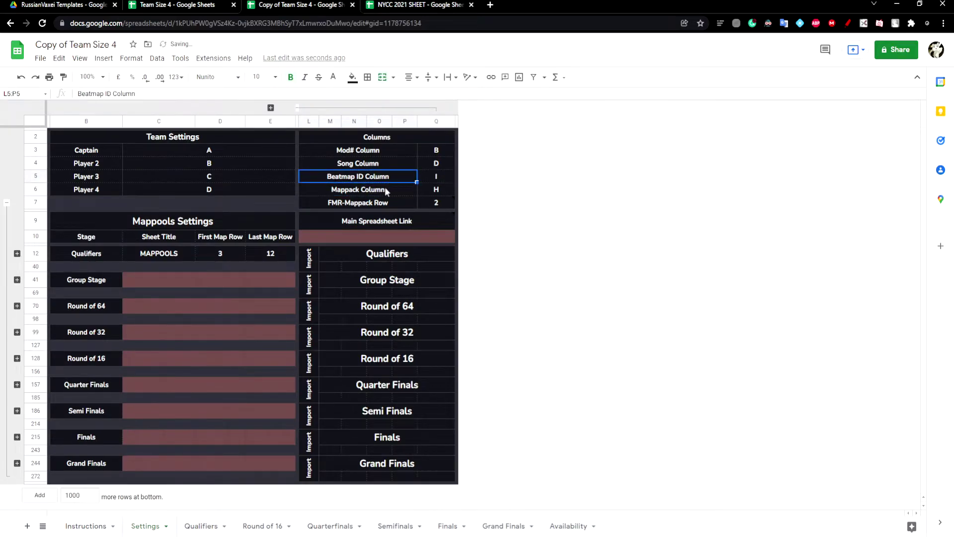
click(422, 5)
click(336, 5)
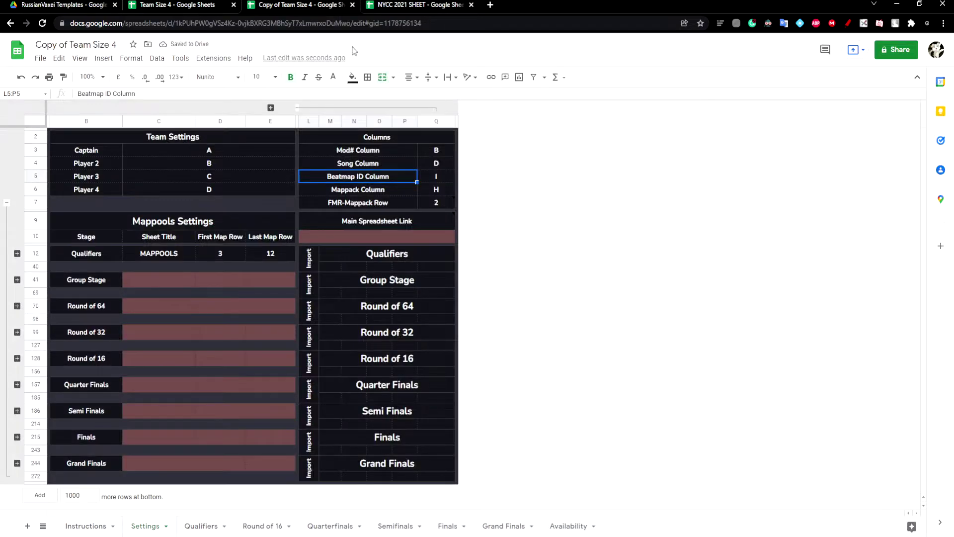
click(385, 192)
click(375, 166)
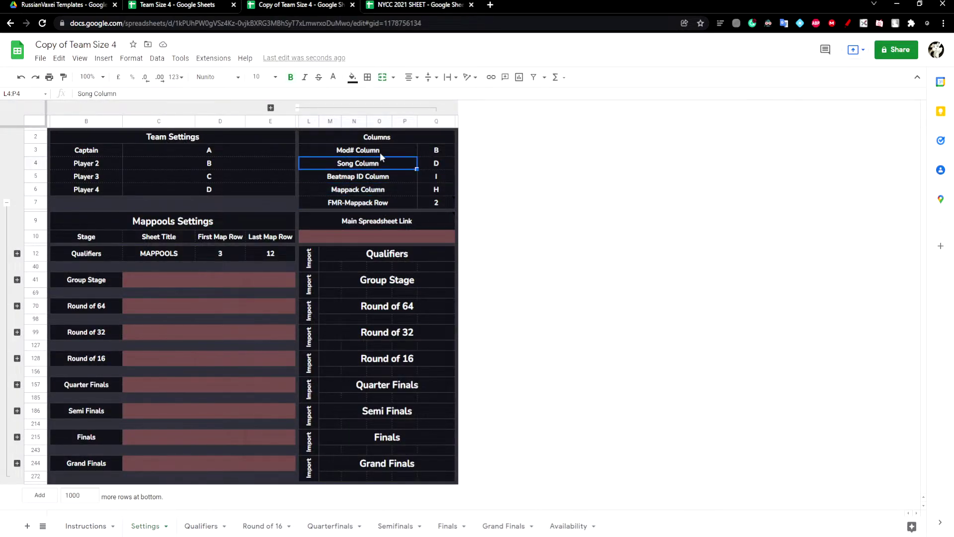
Paste the NYCC 2021 SHEET URL into Main Spreadsheet Link and view the Qualifiers sheet.
mouse_move(398, 224)
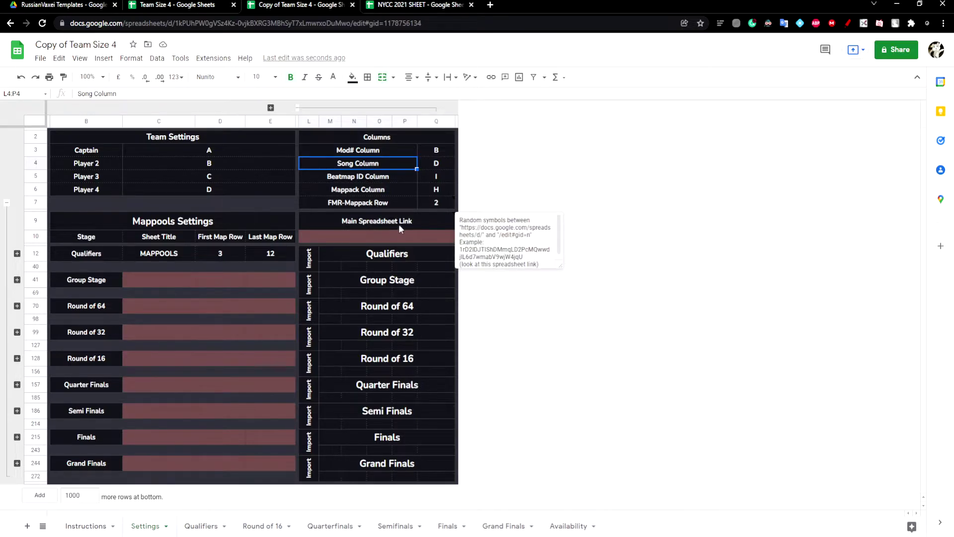
click(420, 5)
click(334, 23)
click(335, 4)
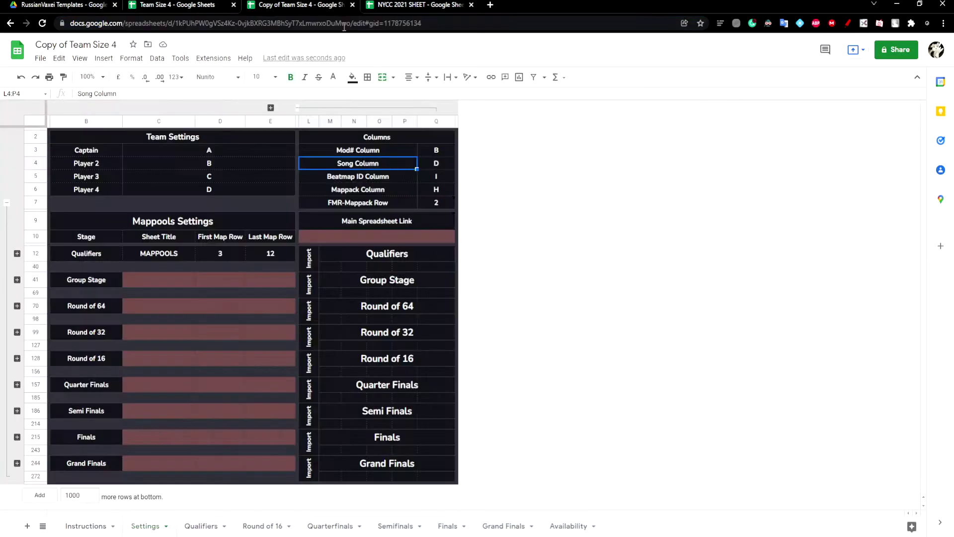
click(376, 237)
key(ctrl+v)
key(Return)
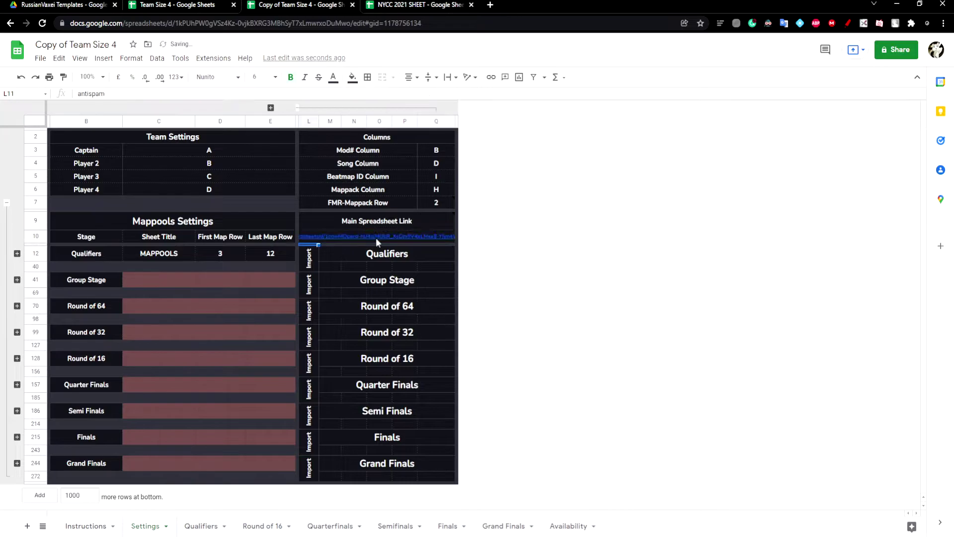
mouse_move(365, 241)
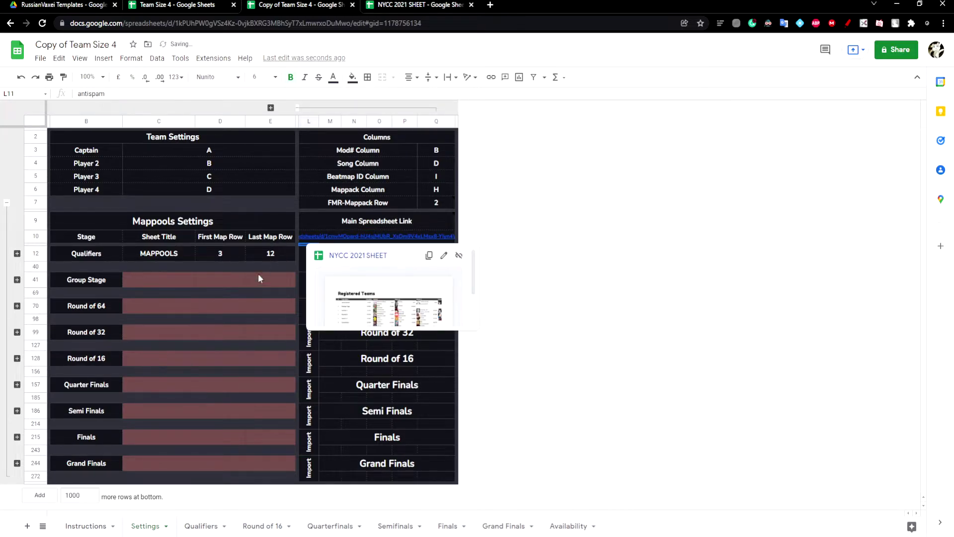
click(201, 526)
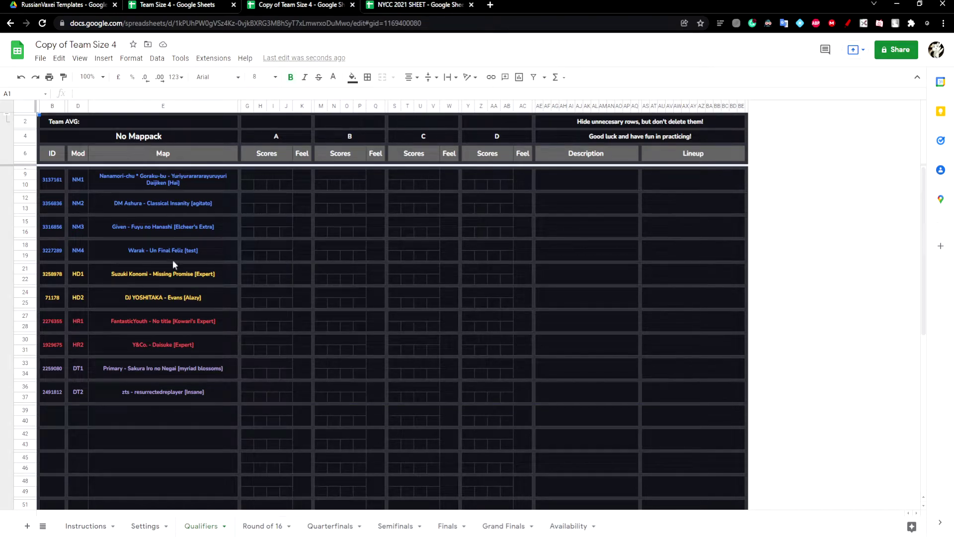
Review the Qualifiers settings (MAPPOOLS, rows 3–12), then return to the Qualifiers sheet.
click(146, 526)
click(100, 252)
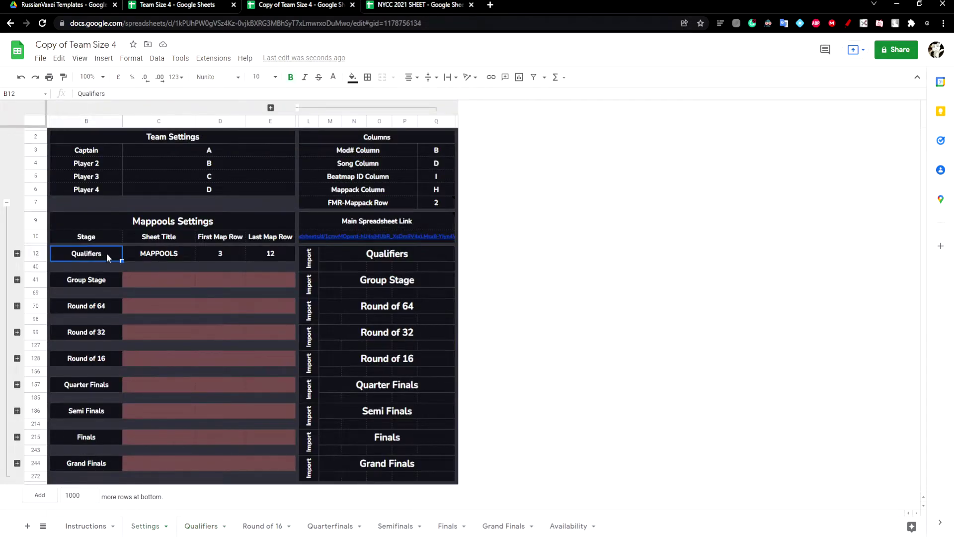
click(159, 253)
click(270, 253)
click(108, 254)
click(170, 254)
click(229, 254)
click(270, 255)
click(203, 526)
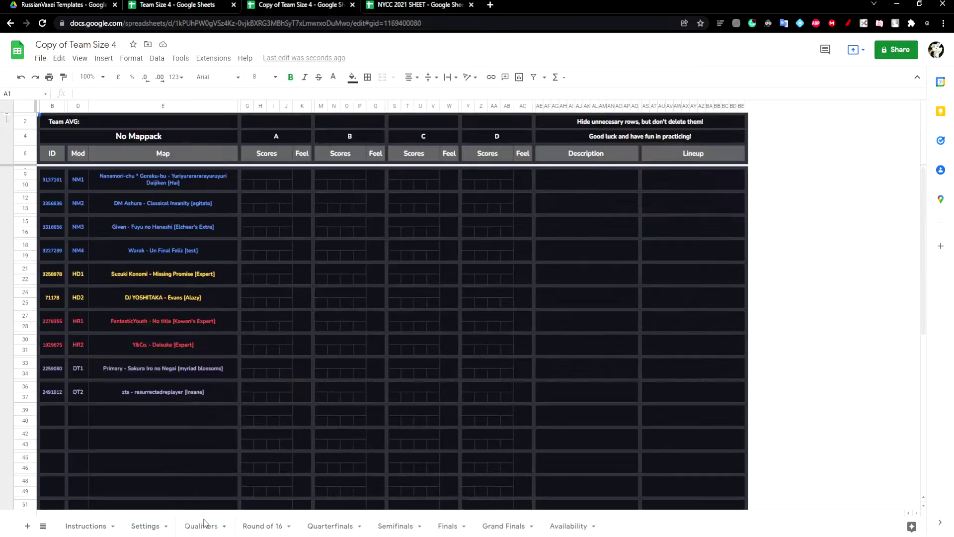
Enter NM1 scores 100000, 300000, 400000 and 1000000 for player A.
click(247, 185)
double_click(247, 185)
text(100000)
key(Return)
click(263, 184)
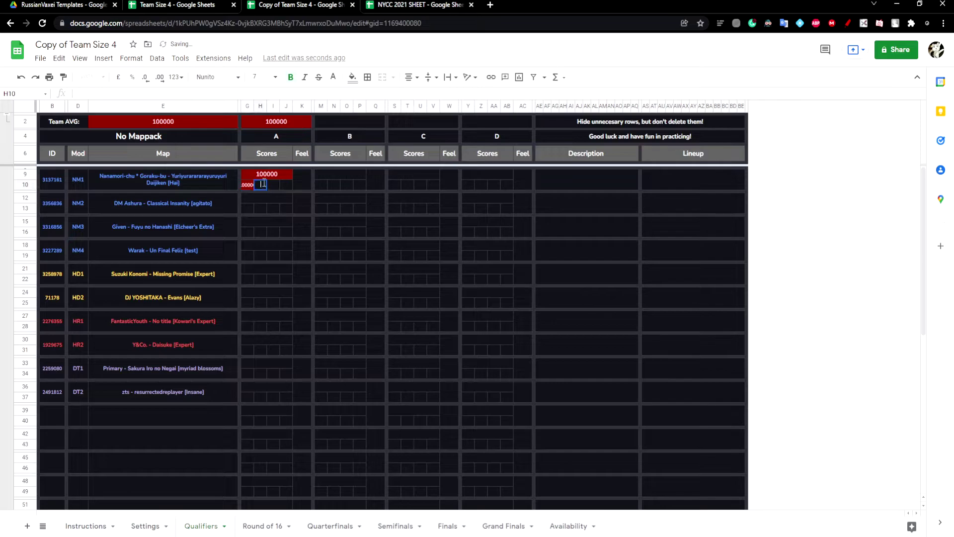
text(300000)
key(Return)
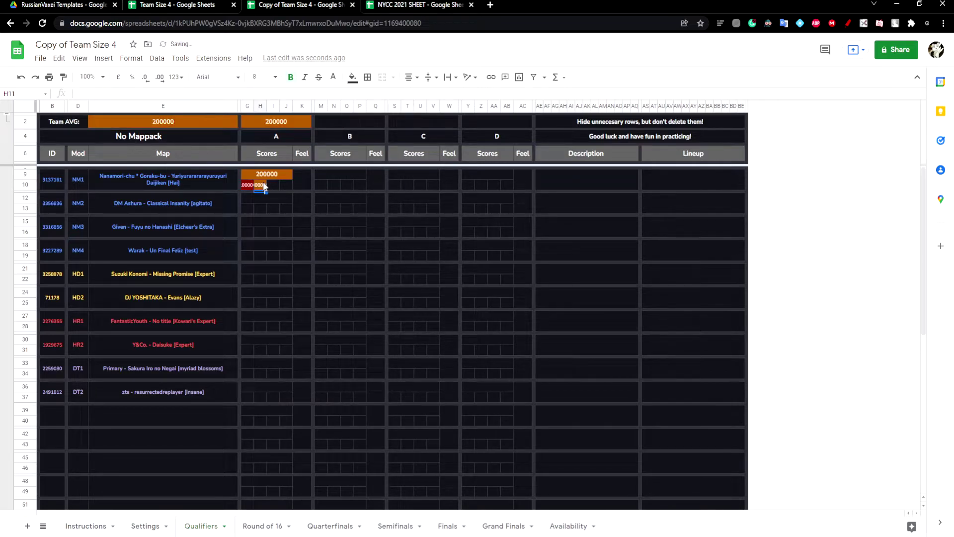
click(269, 184)
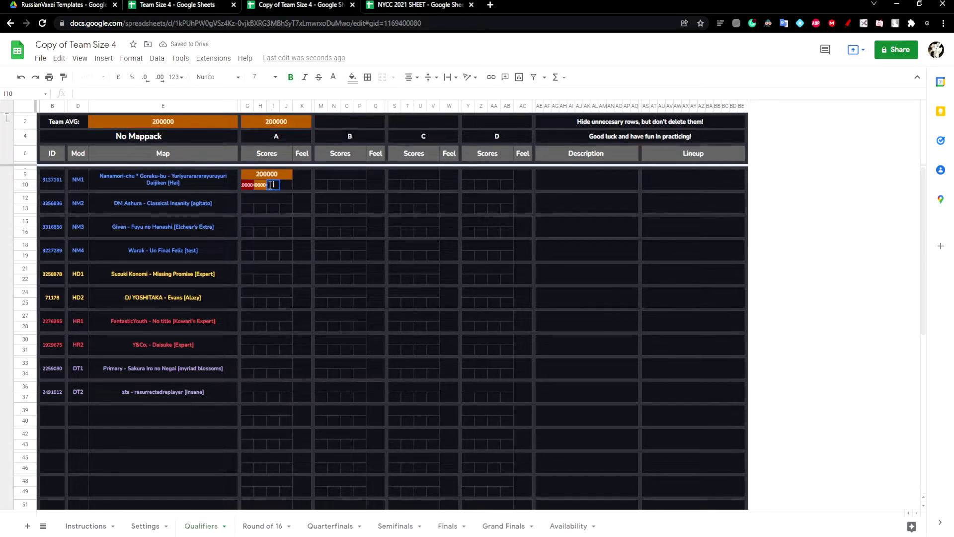
text(400000)
key(Return)
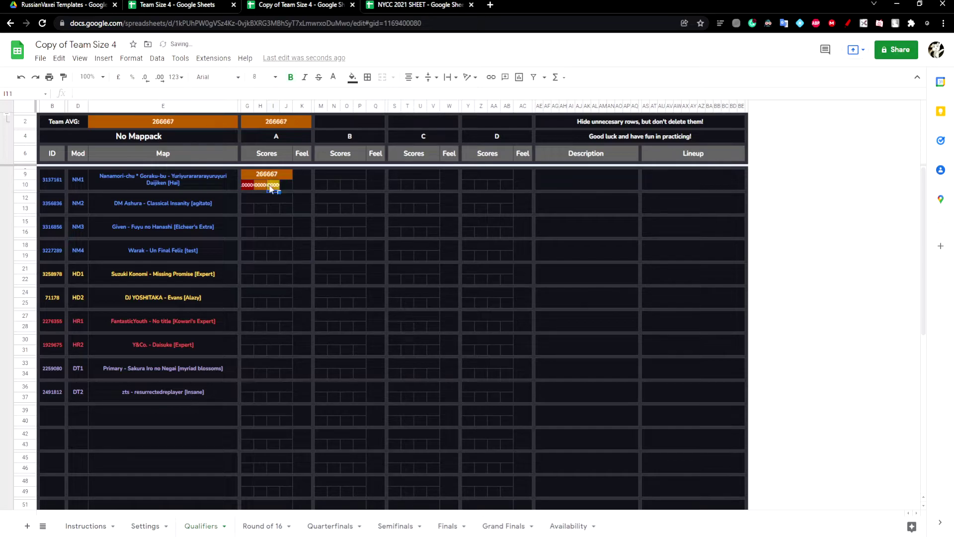
double_click(286, 187)
text(1000000)
key(Return)
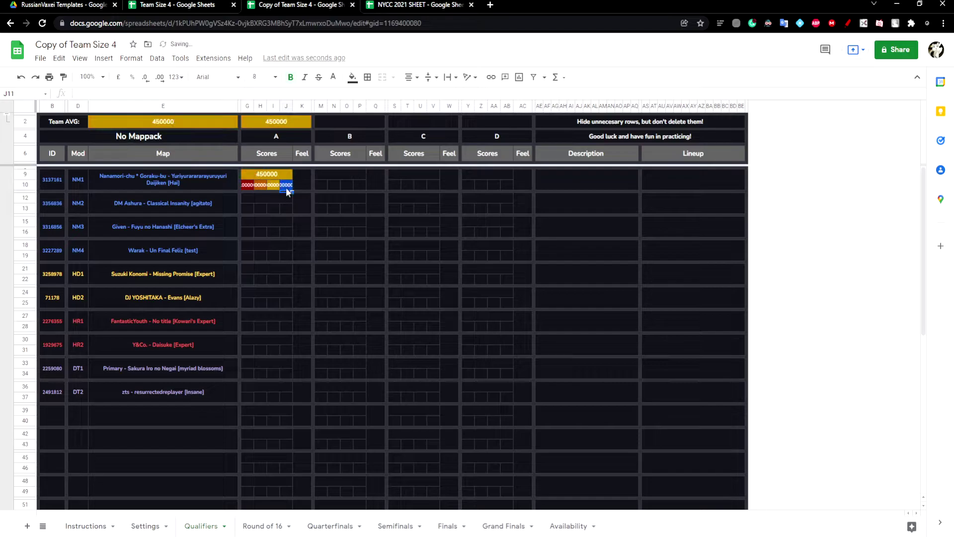
Give player A a Feel rating of 9 for NM1.
click(279, 177)
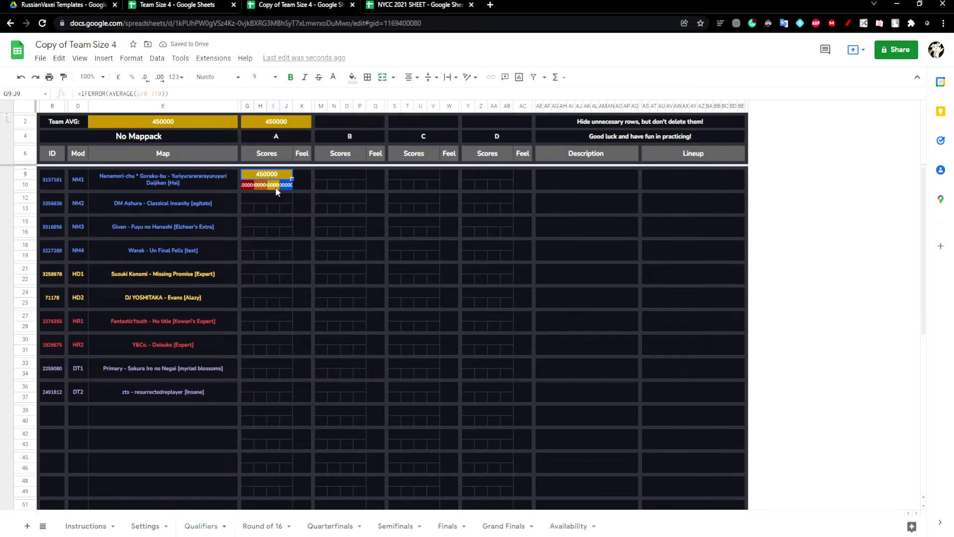
click(248, 209)
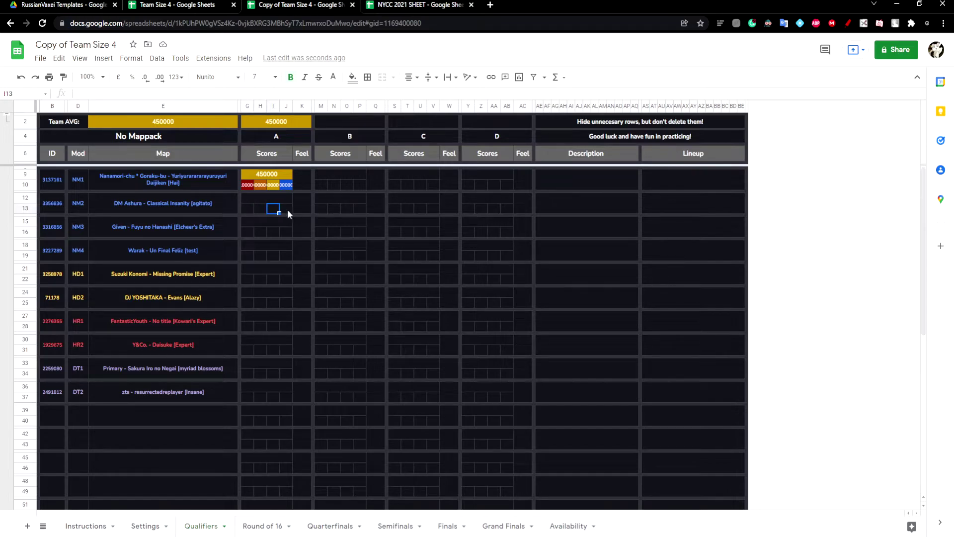
click(302, 178)
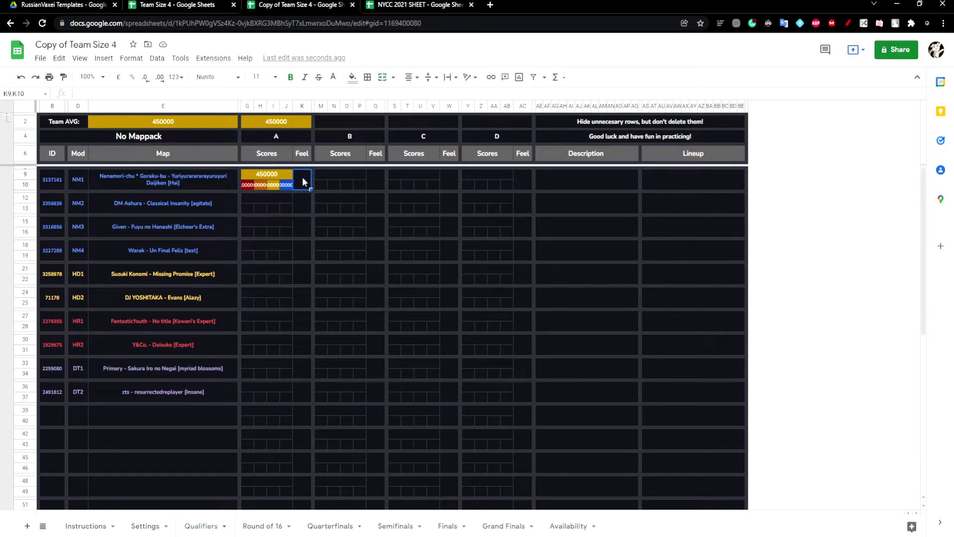
double_click(300, 187)
key(Return)
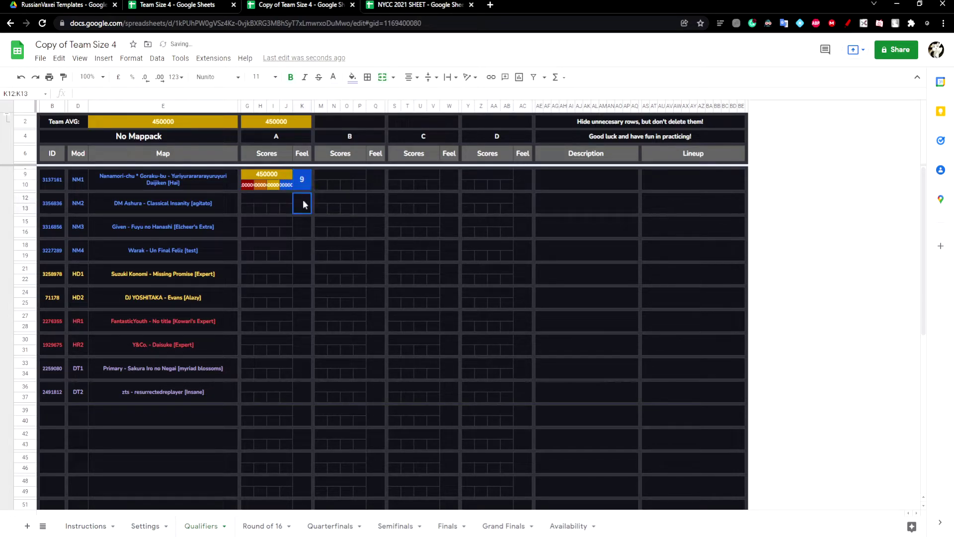
Look through the Description column cells and the NM1 Lineup cell.
click(585, 180)
click(574, 207)
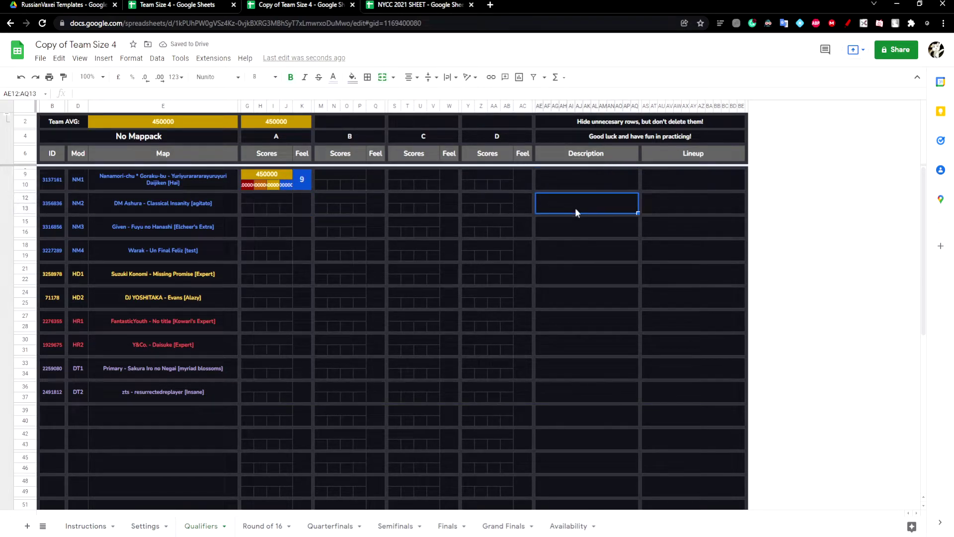
click(577, 234)
click(574, 249)
click(571, 272)
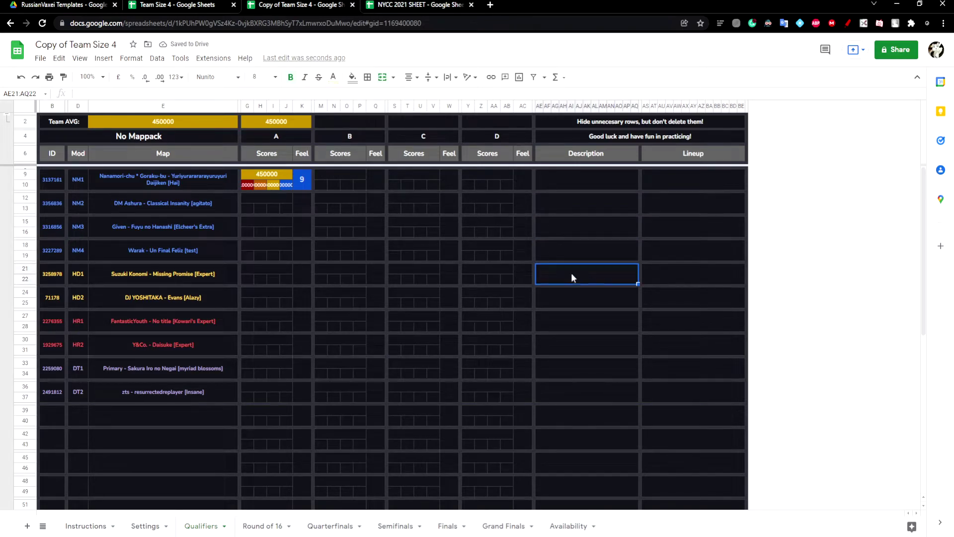
click(600, 182)
click(701, 183)
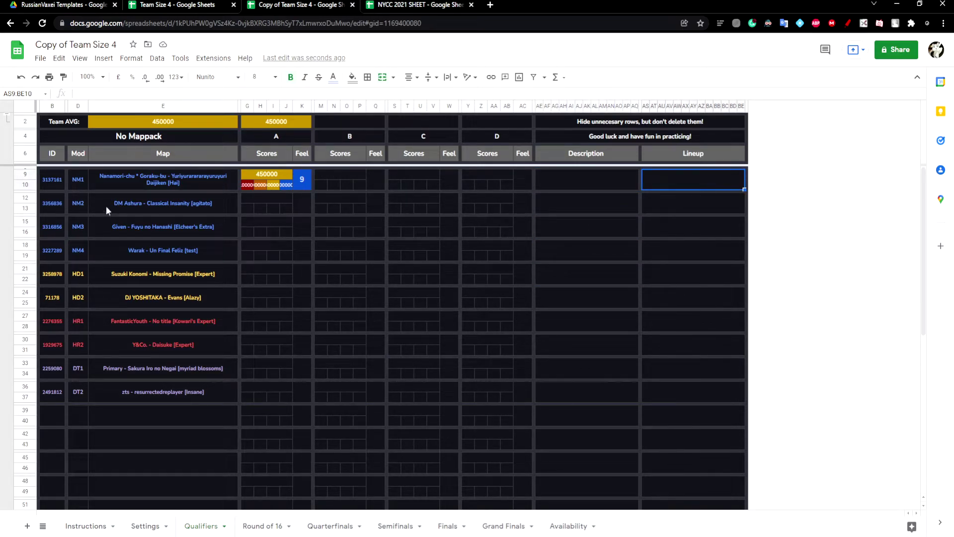
mouse_move(184, 389)
Switch to the Availability sheet, pick the Available swatch, and open the File menu.
click(566, 527)
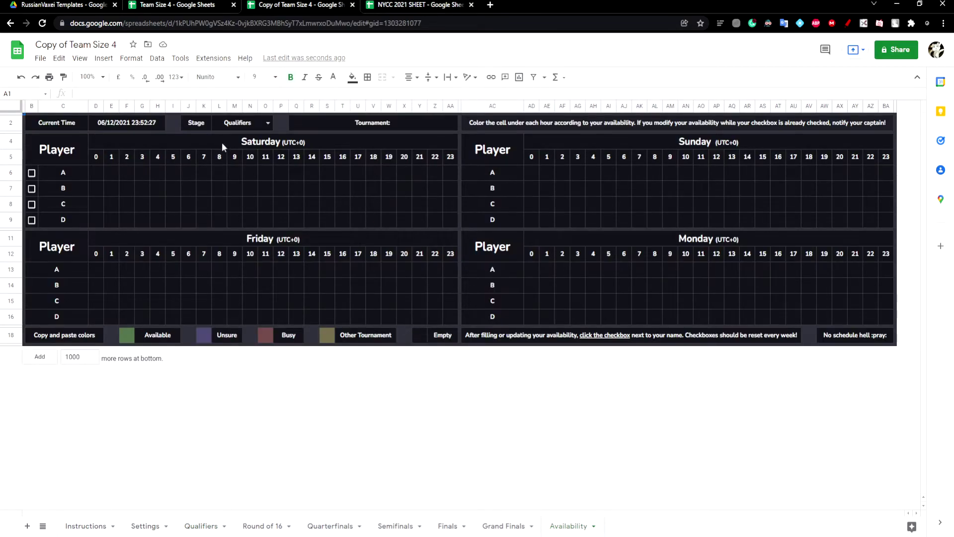
click(127, 335)
click(40, 58)
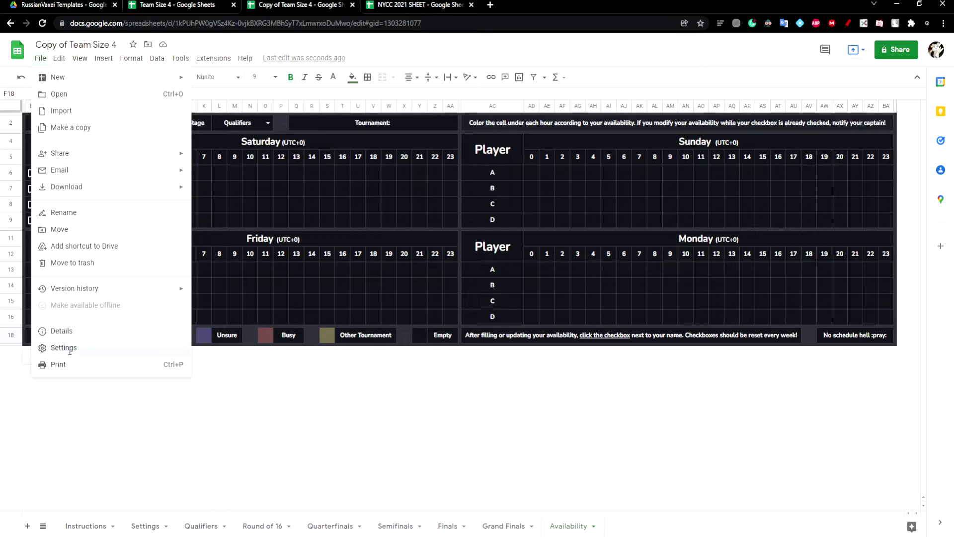
Change the spreadsheet time zone in Settings to (GMT-05:00) Eastern Time, then save and reload.
click(70, 349)
click(335, 316)
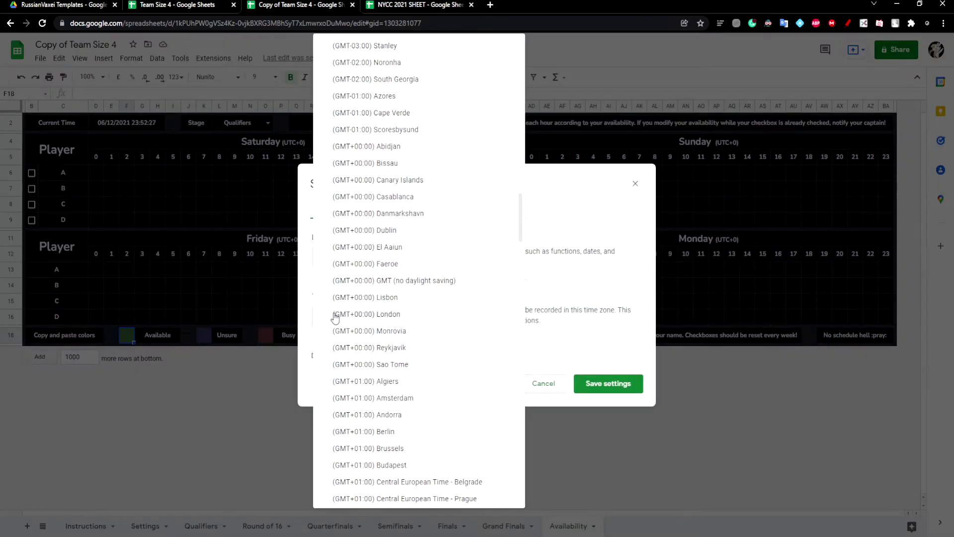
scroll(373, 323, up, 10)
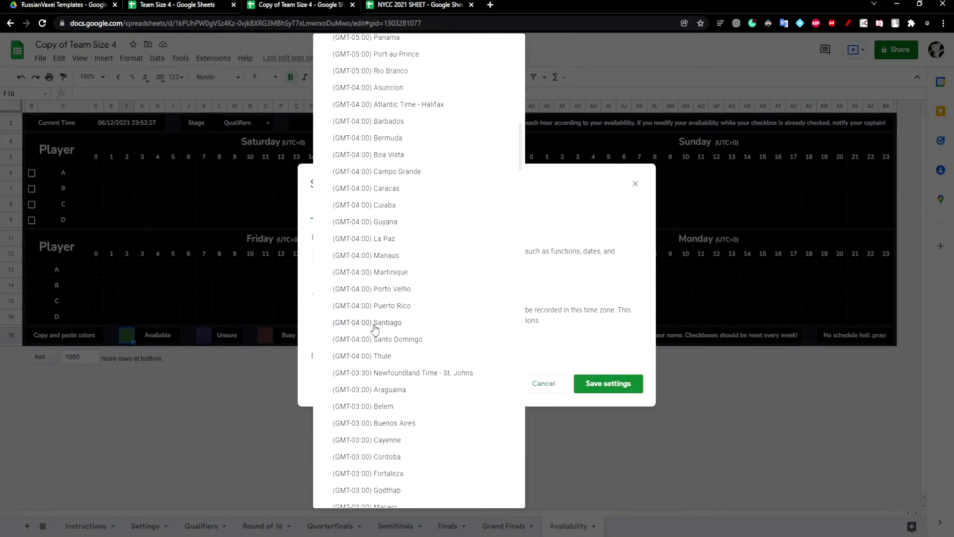
scroll(376, 329, up, 4)
scroll(374, 330, up, 3)
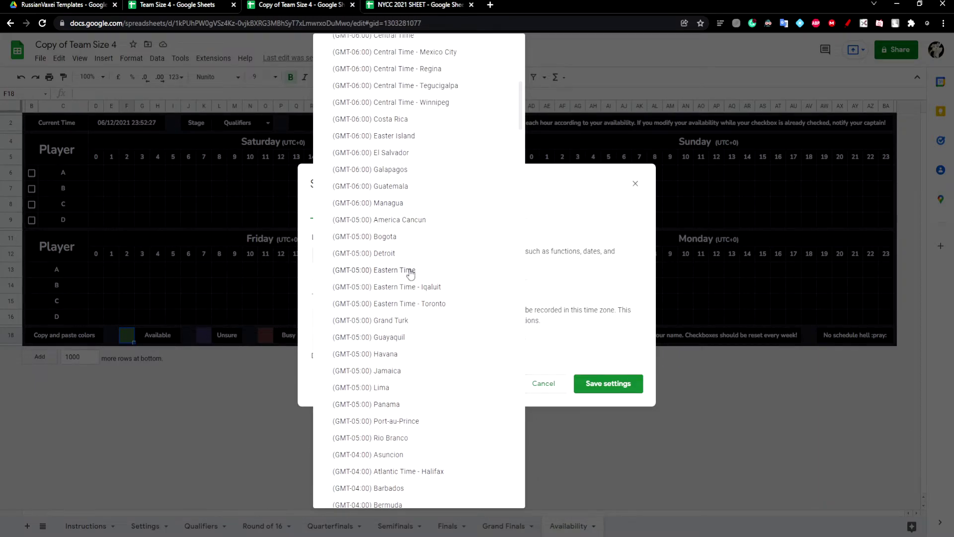
click(407, 271)
click(617, 388)
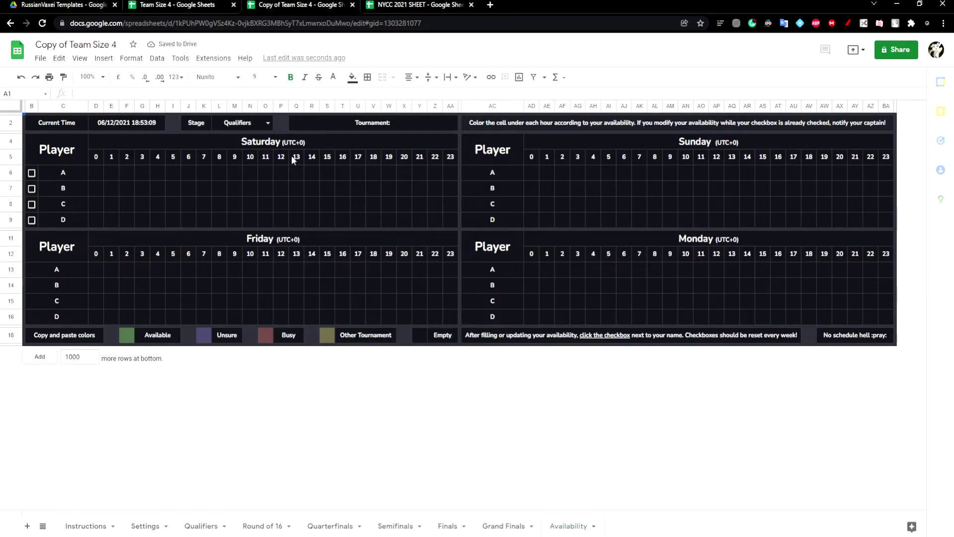
Change the Saturday header's offset from (UTC+0) to (UTC-5) and copy the new label.
click(308, 142)
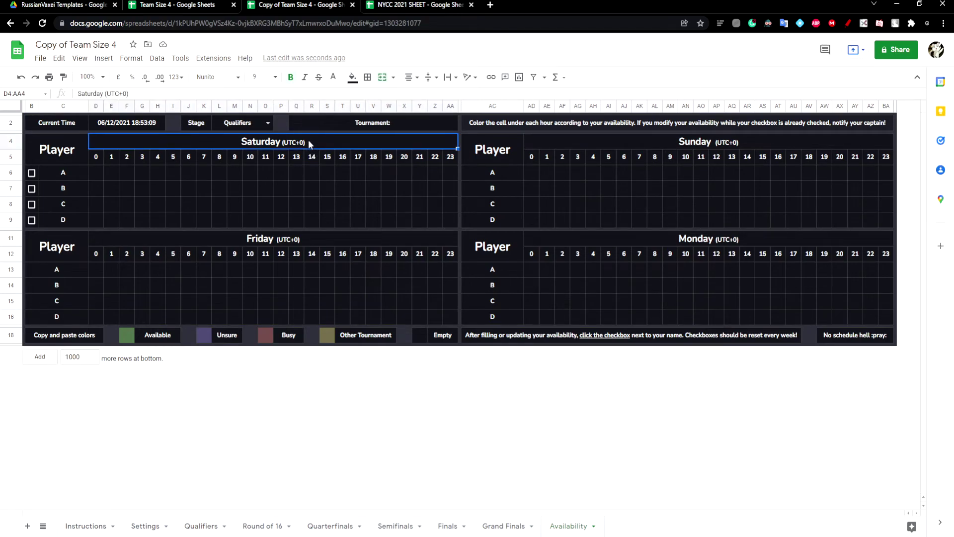
double_click(302, 141)
drag(303, 142, 293, 142)
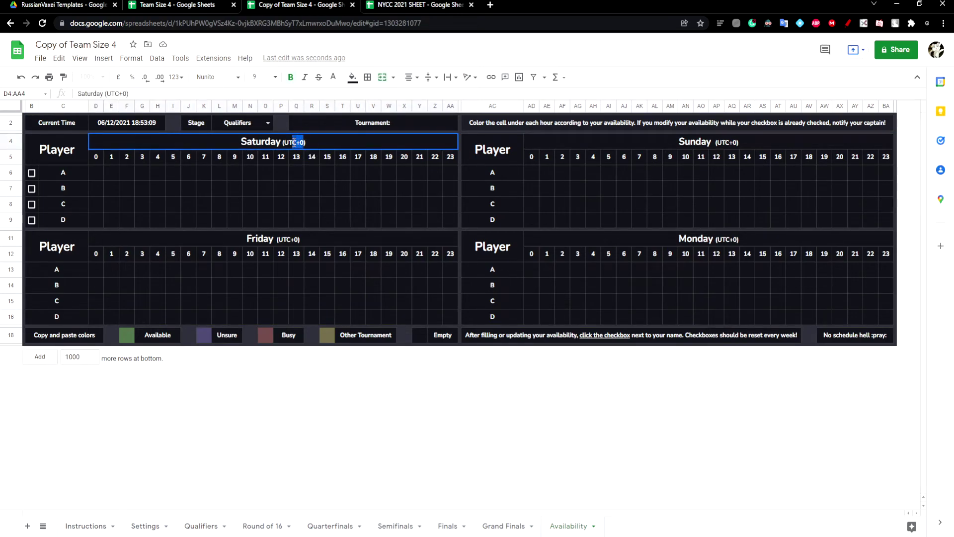
text(-5)
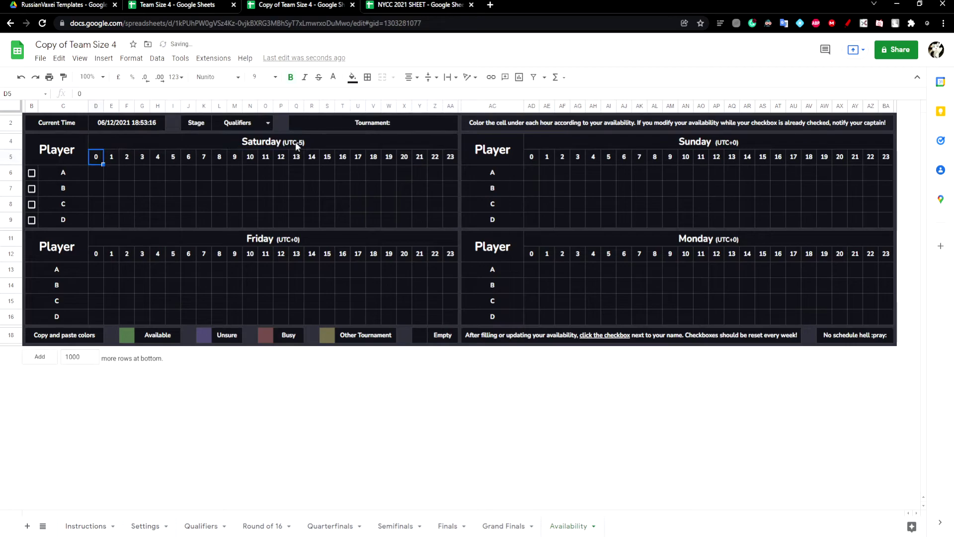
drag(284, 143, 305, 143)
key(ctrl+c)
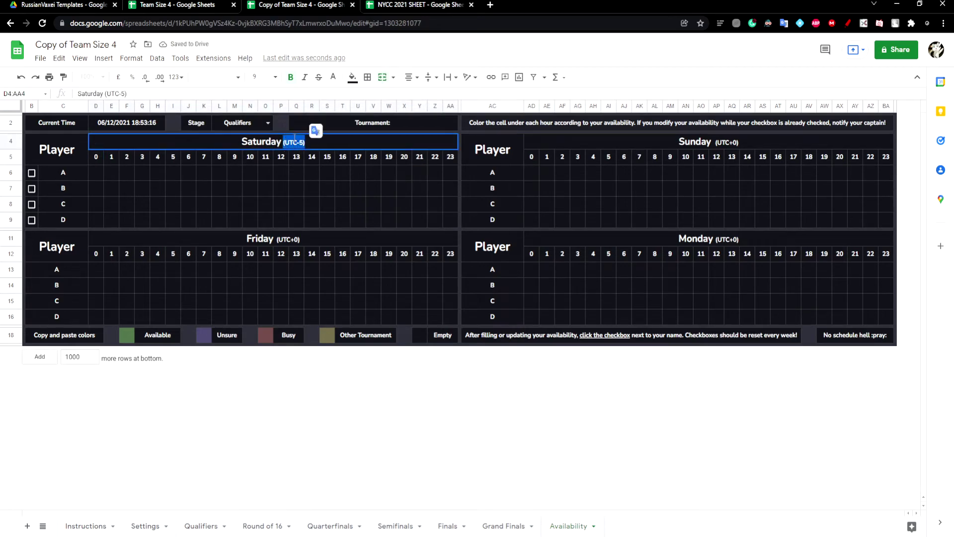
Paste (UTC-5) over (UTC+0) in the Sunday, Friday and Monday headers.
click(536, 140)
drag(124, 93, 98, 93)
key(ctrl+v)
double_click(272, 236)
key(ctrl+v)
double_click(594, 236)
key(ctrl+v)
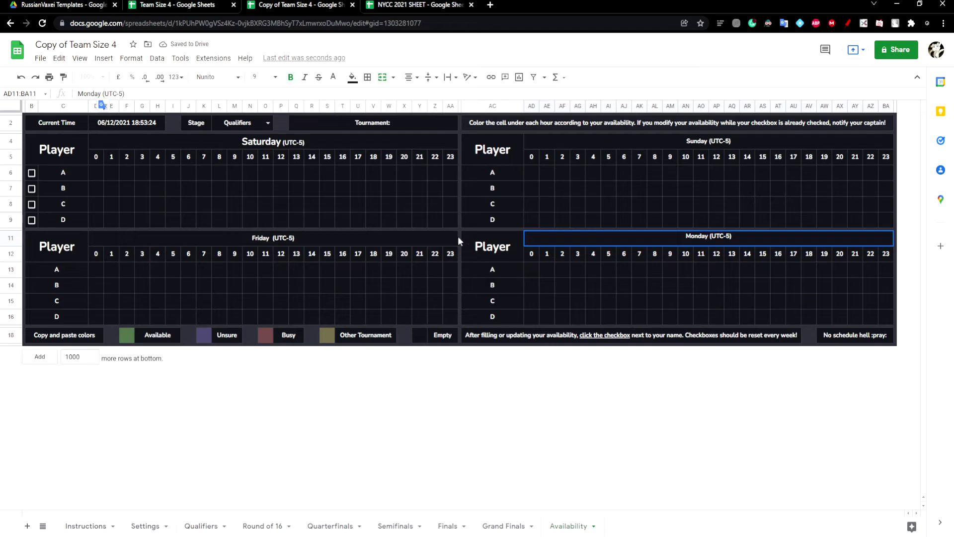
Paste the Available legend colour into player A's Saturday hours 0, 1 and 2.
click(435, 238)
click(128, 337)
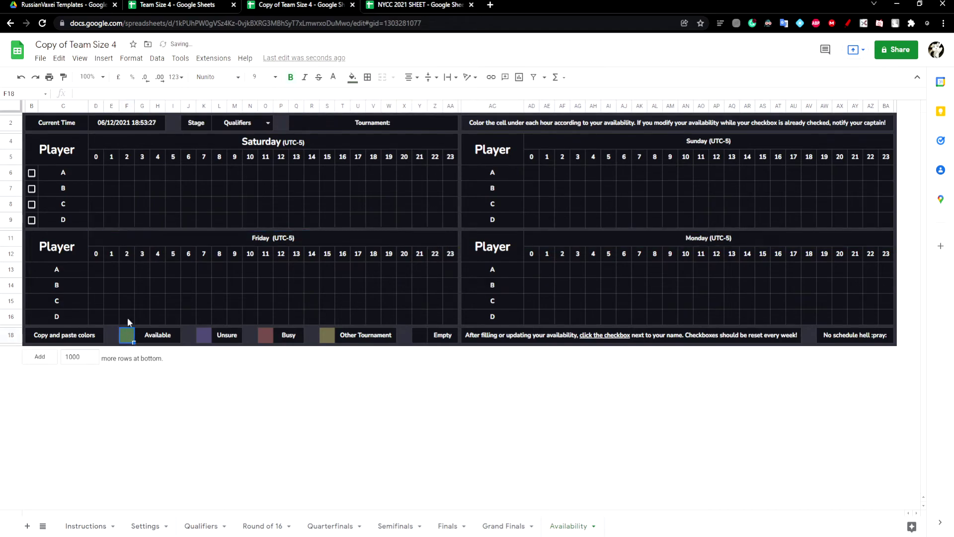
key(ctrl+c)
click(92, 172)
key(ctrl+v)
click(112, 170)
key(ctrl+v)
click(129, 171)
key(ctrl+v)
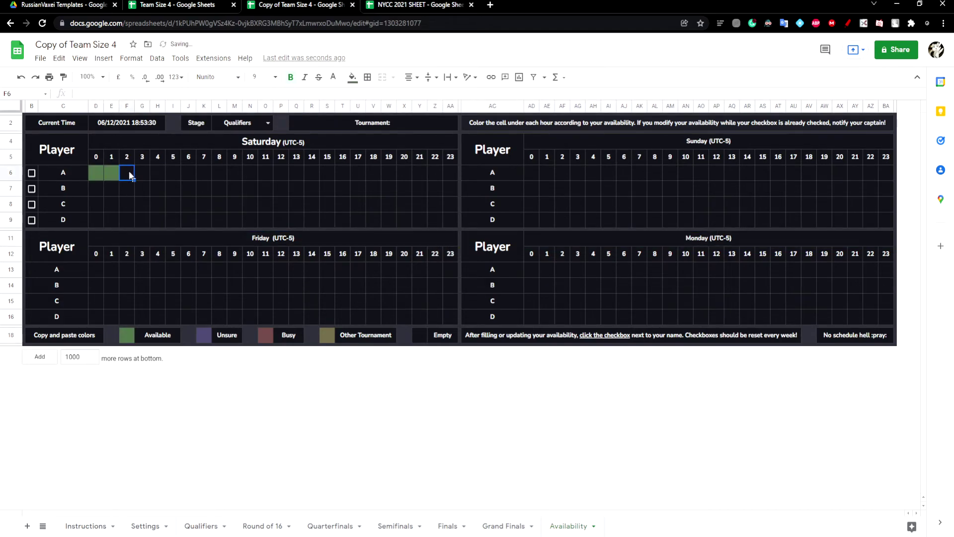
Paste the Unsure legend colour into player A's Saturday hours 3 and 4.
click(144, 174)
click(203, 336)
key(ctrl+c)
click(142, 172)
key(ctrl+v)
click(156, 172)
key(ctrl+v)
click(216, 225)
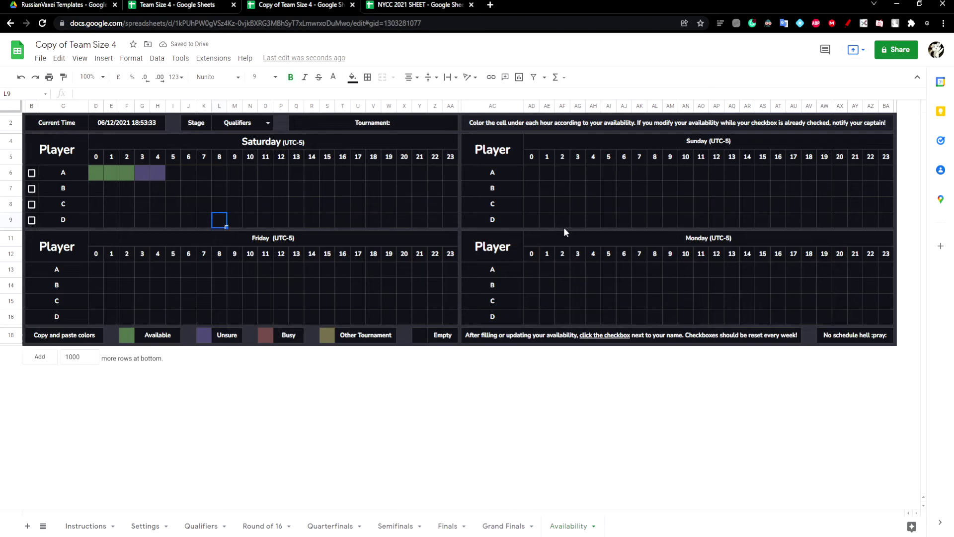
Share the spreadsheet so anyone with the link is an Editor, and copy the link.
click(897, 57)
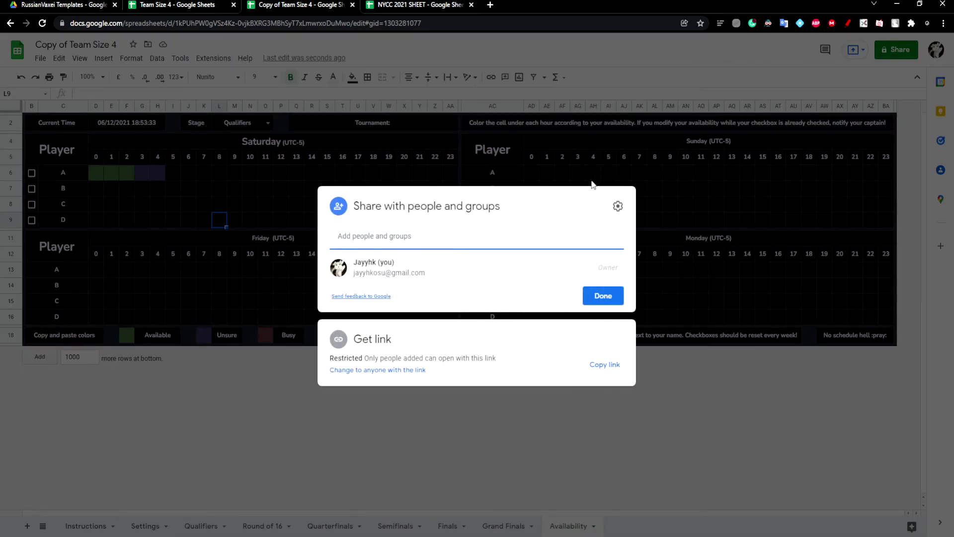
click(404, 375)
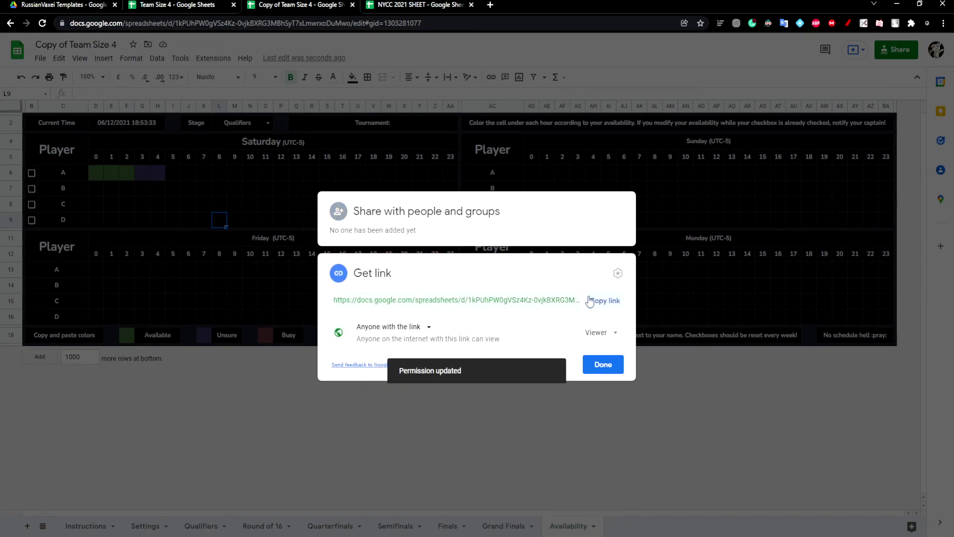
click(595, 302)
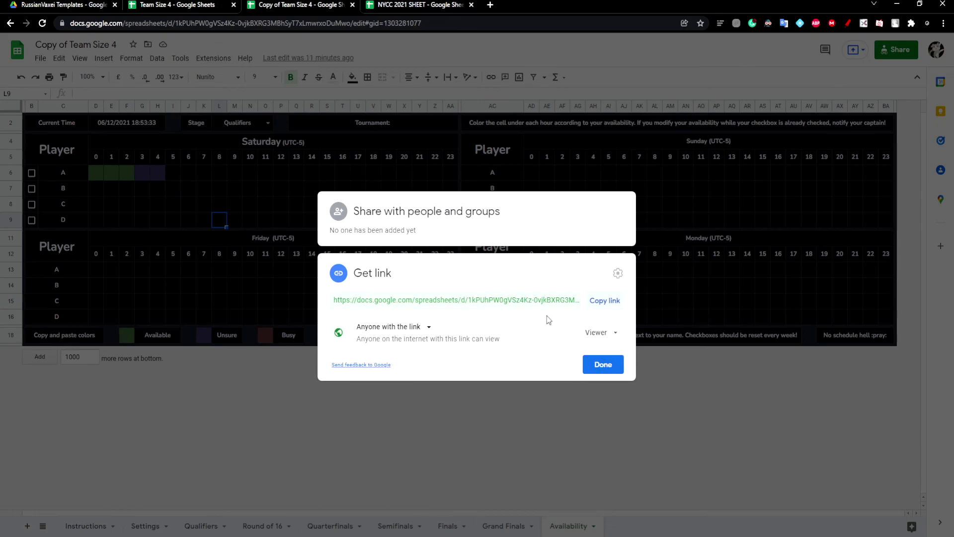
click(600, 332)
click(612, 410)
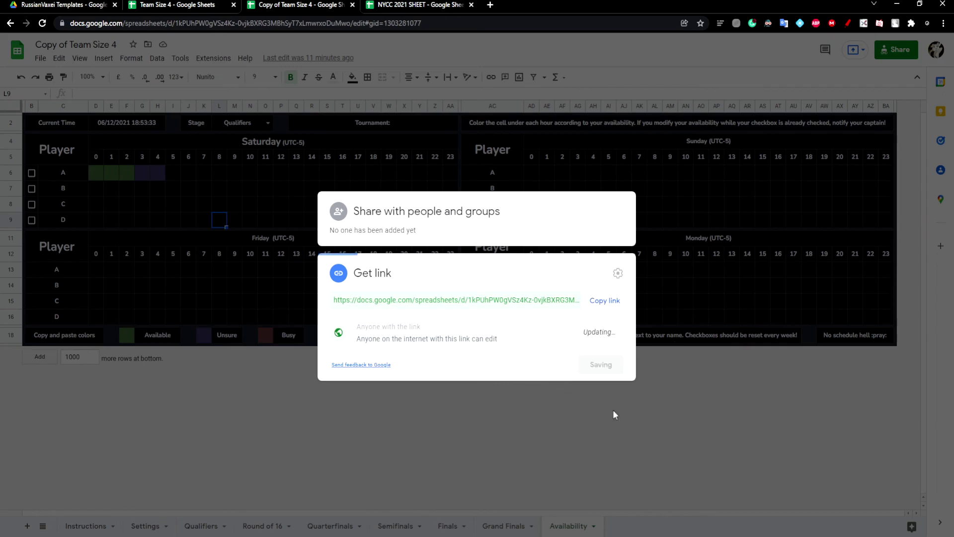
click(603, 366)
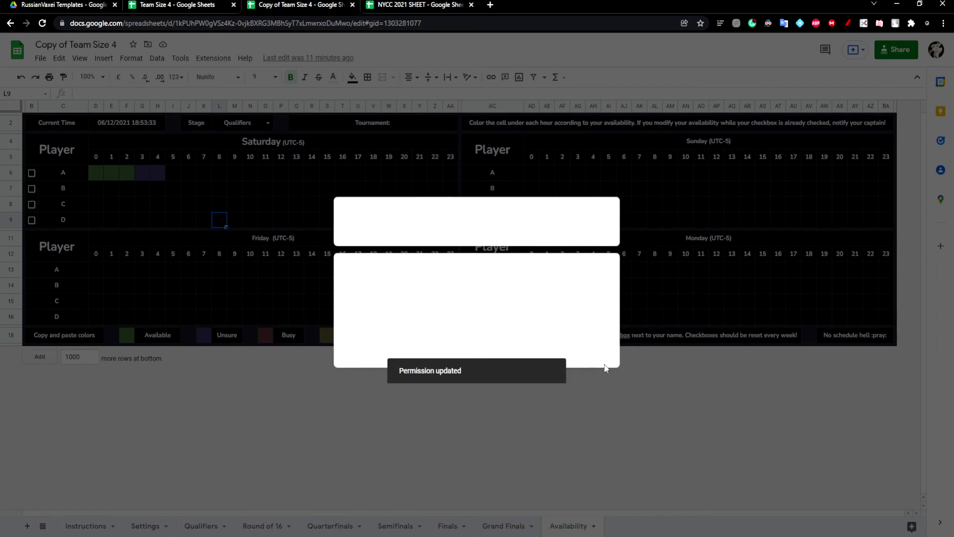